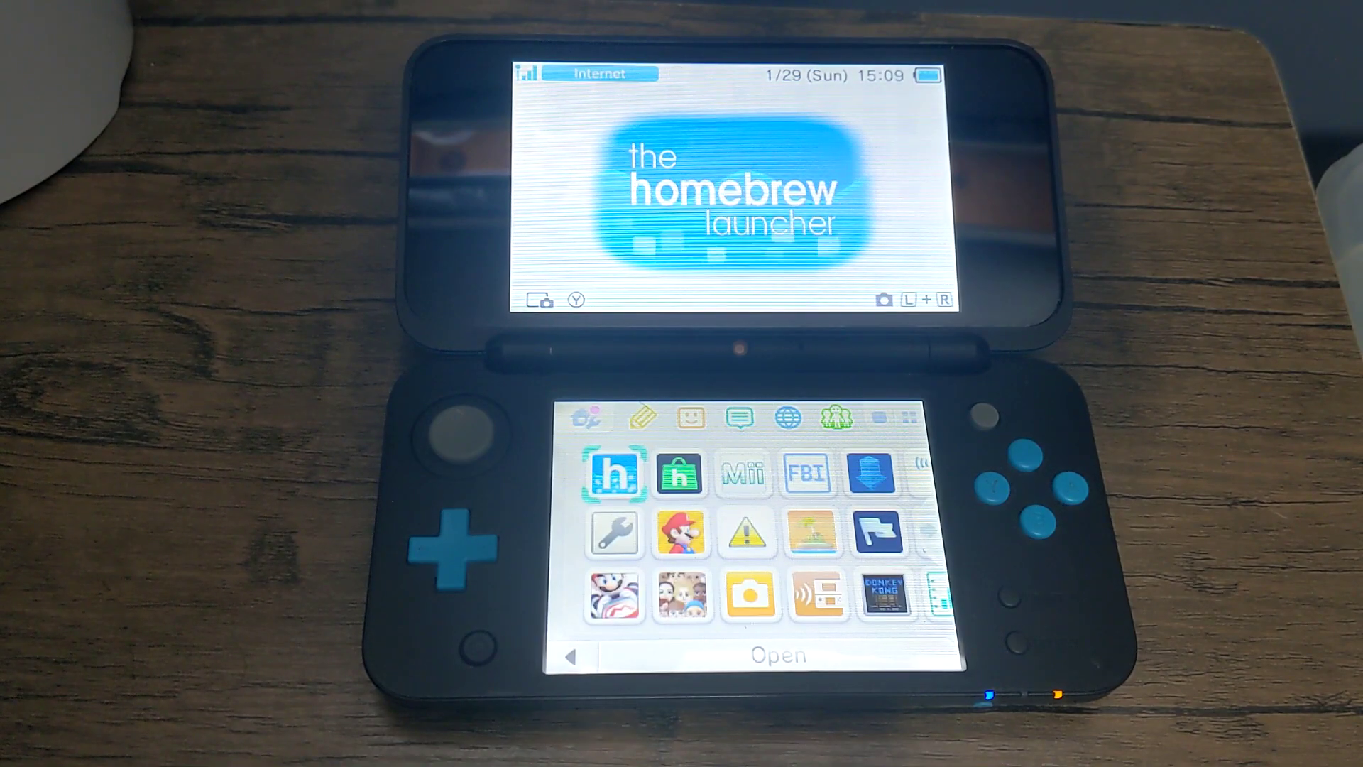
- Go to System Settings > Data Management > Nintendo 3DS > Software to list microSD software and open blocks
{"action": "left_click", "coordinate": [615, 532]}
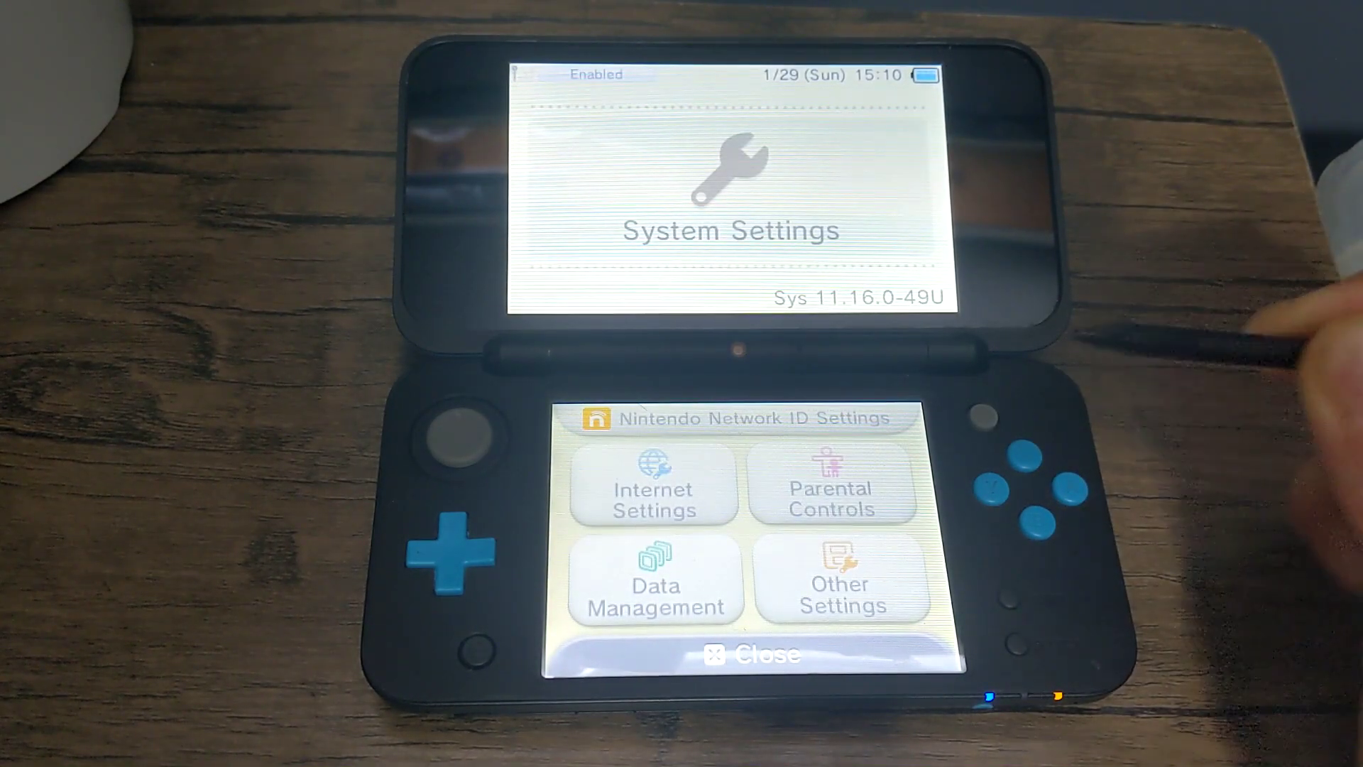
{"action": "left_click", "coordinate": [656, 578]}
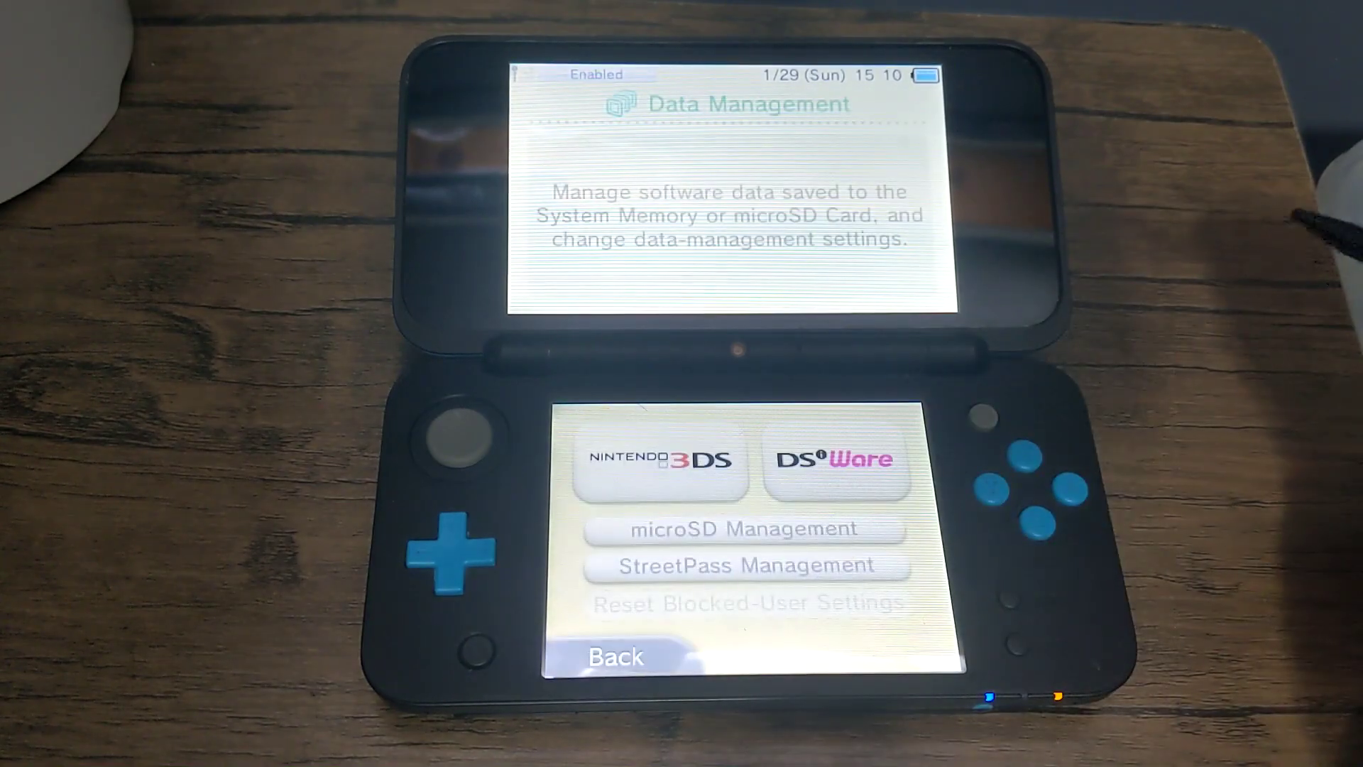
{"action": "left_click", "coordinate": [660, 462]}
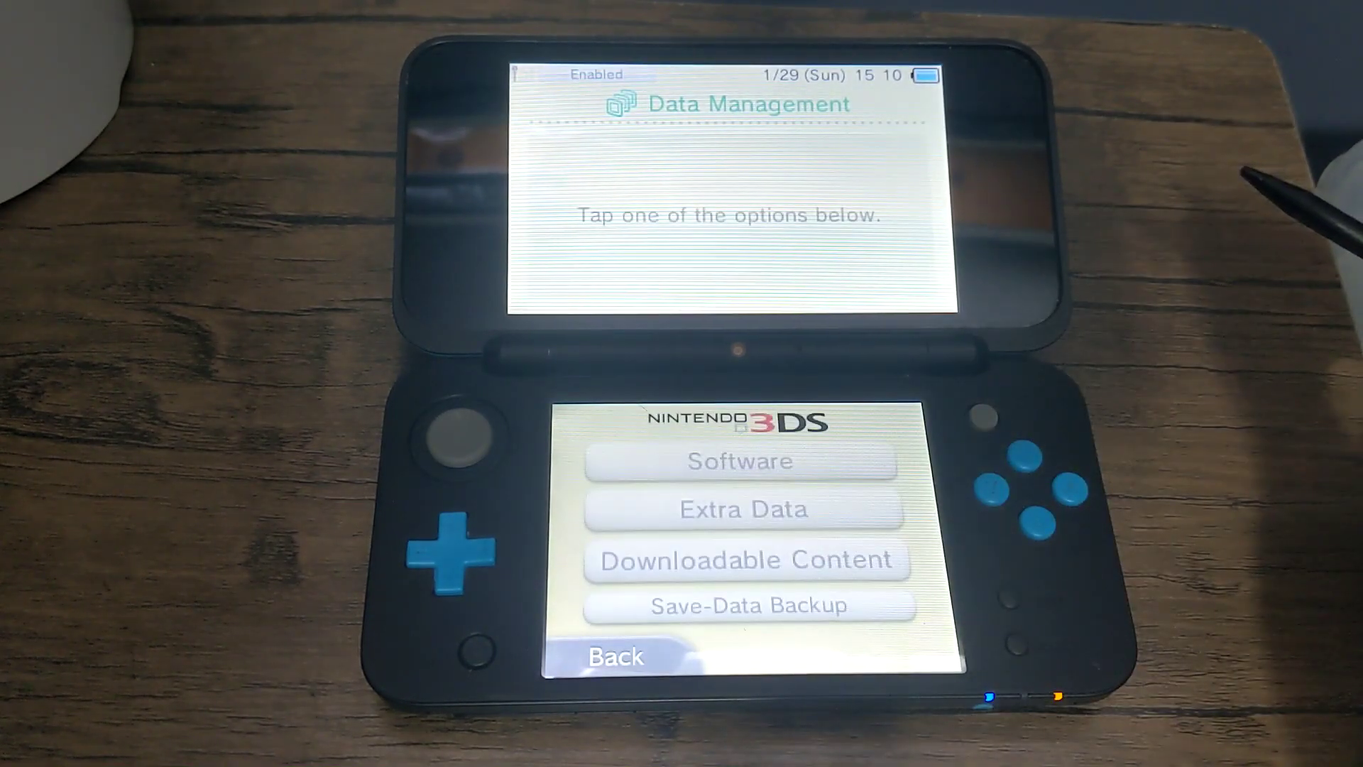
{"action": "left_click", "coordinate": [874, 461]}
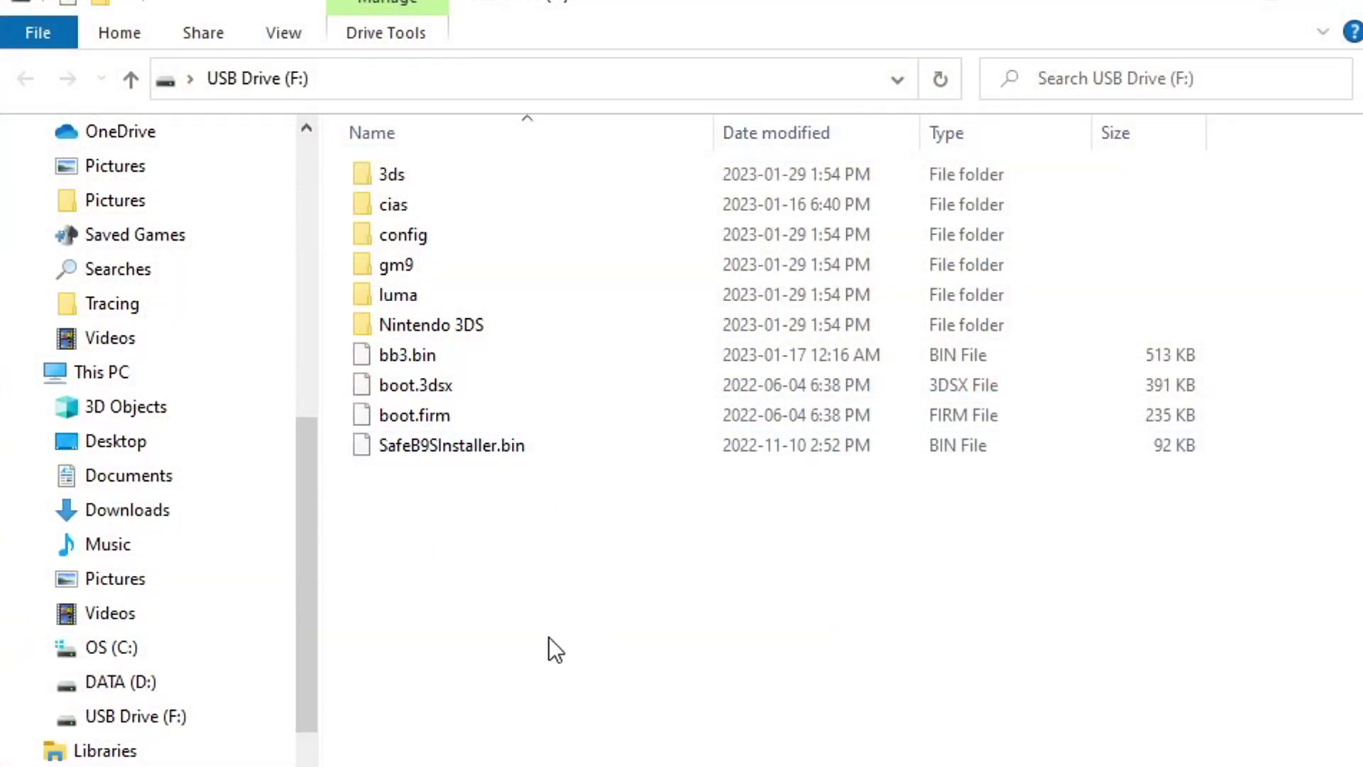
- Create a new desktop folder named '3ds sd card'
{"action": "left_click_drag", "start_coordinate": [511, 601], "coordinate": [416, 165]}
{"action": "left_click", "coordinate": [507, 570]}
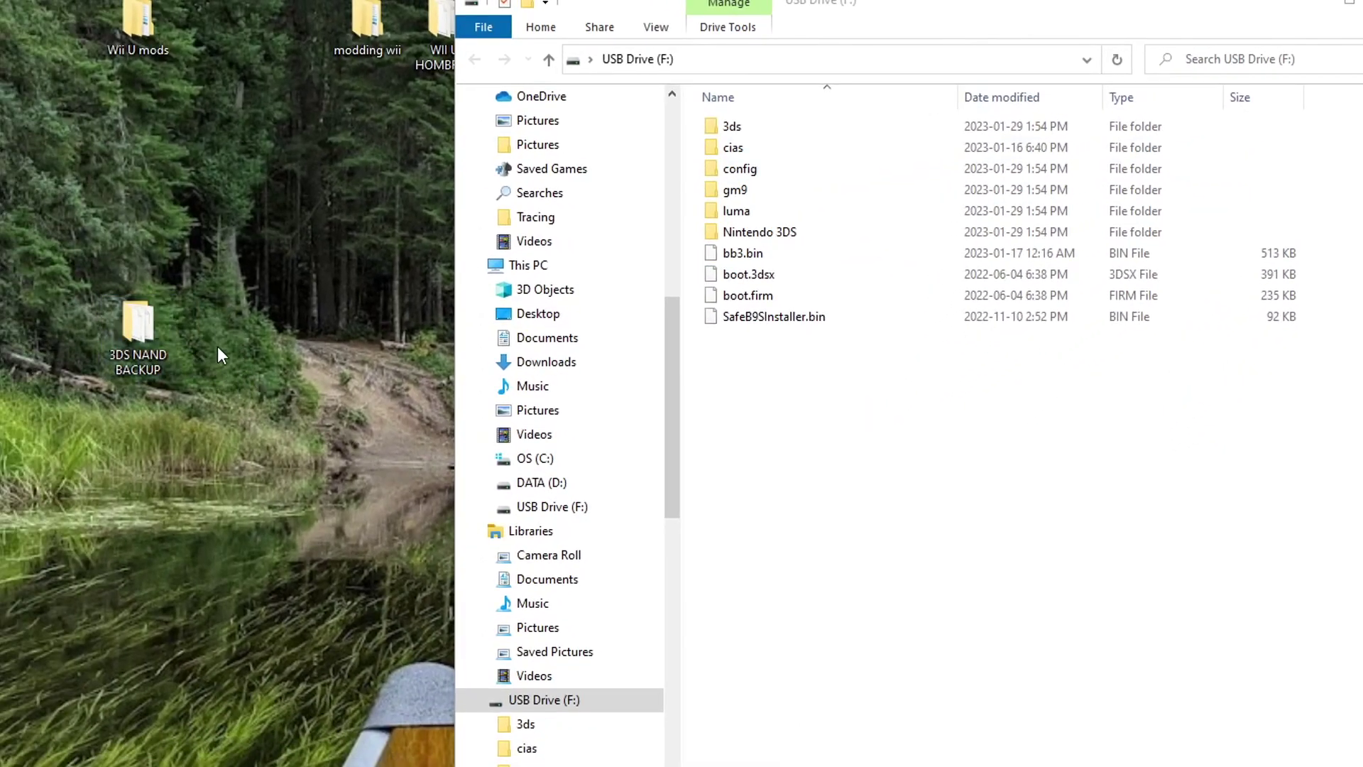
{"action": "right_click", "coordinate": [196, 342]}
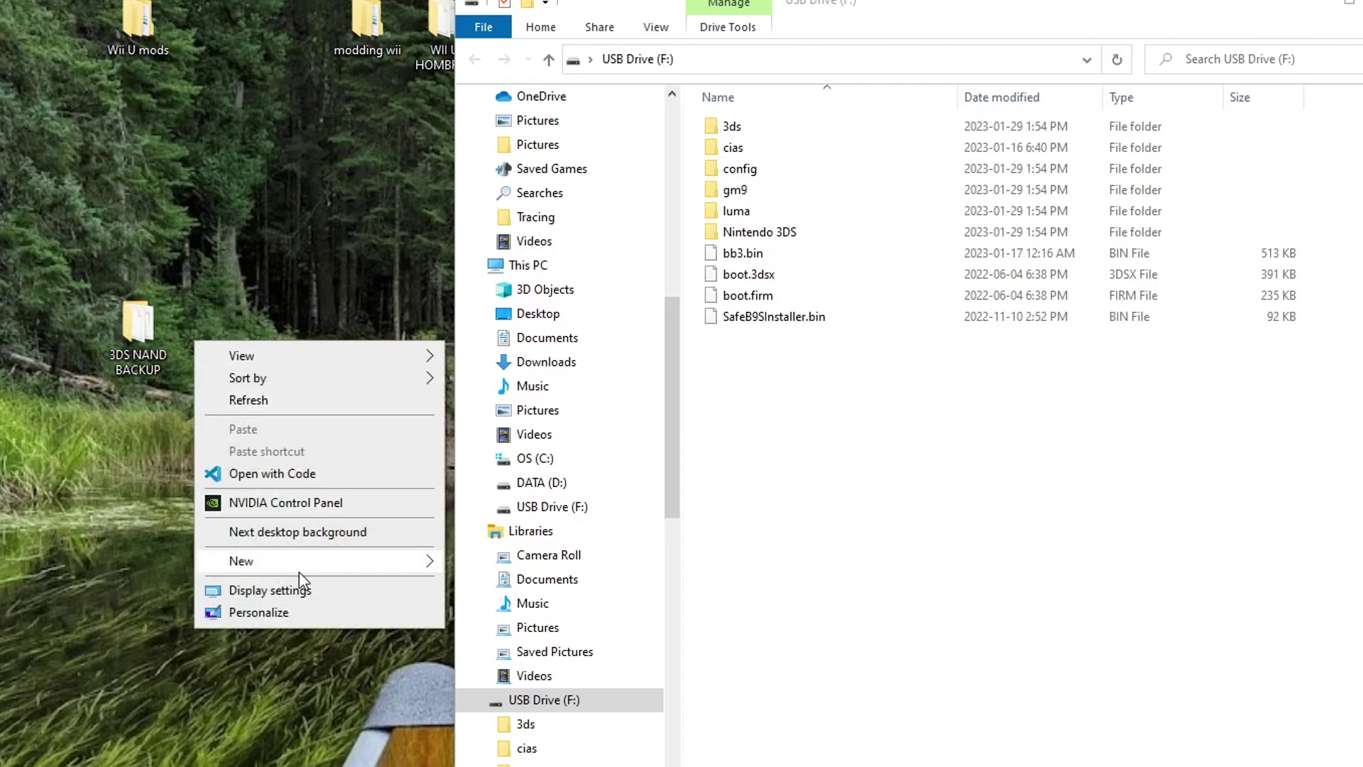
{"action": "mouse_move", "coordinate": [299, 572]}
{"action": "left_click", "coordinate": [497, 560]}
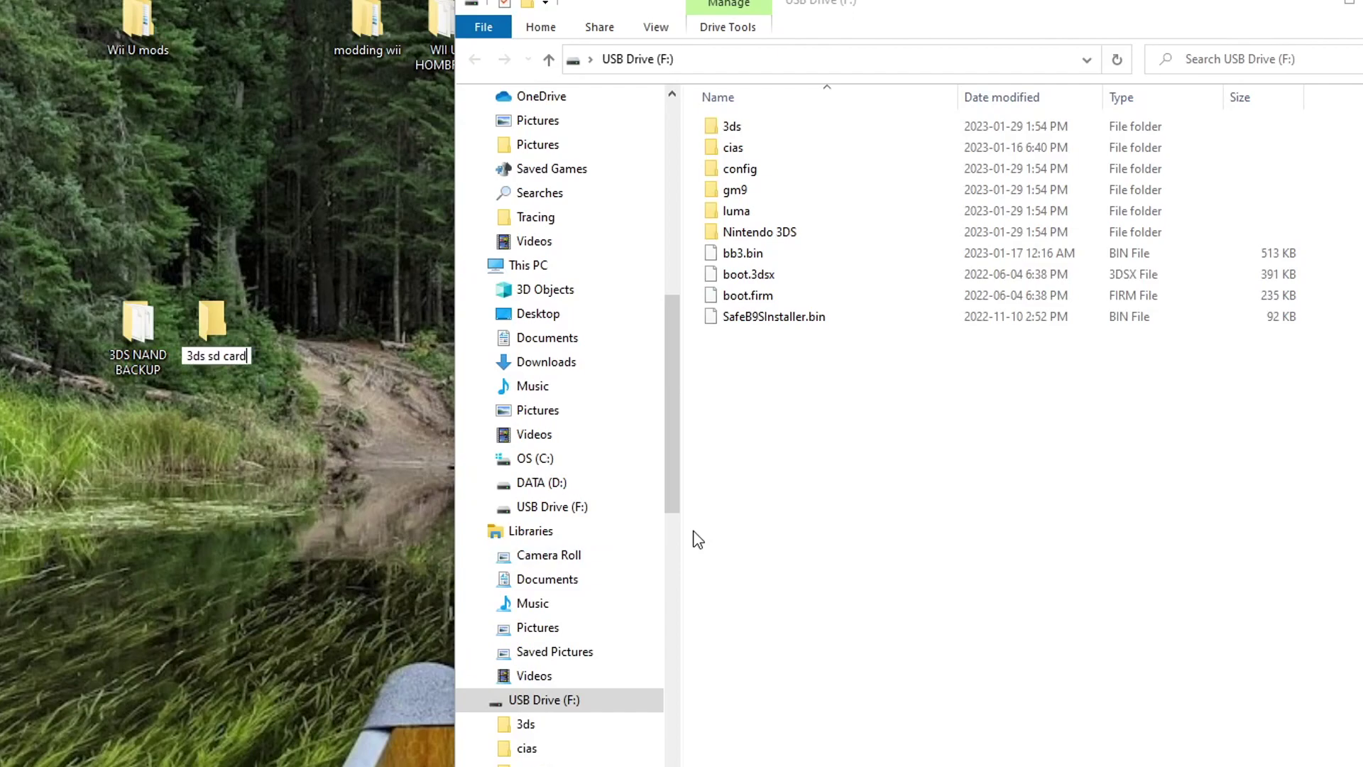
{"action": "key", "text": "Return"}
- Copy all ten items from the microSD card into the '3ds sd card' folder and open it
{"action": "left_click_drag", "start_coordinate": [785, 395], "coordinate": [213, 330]}
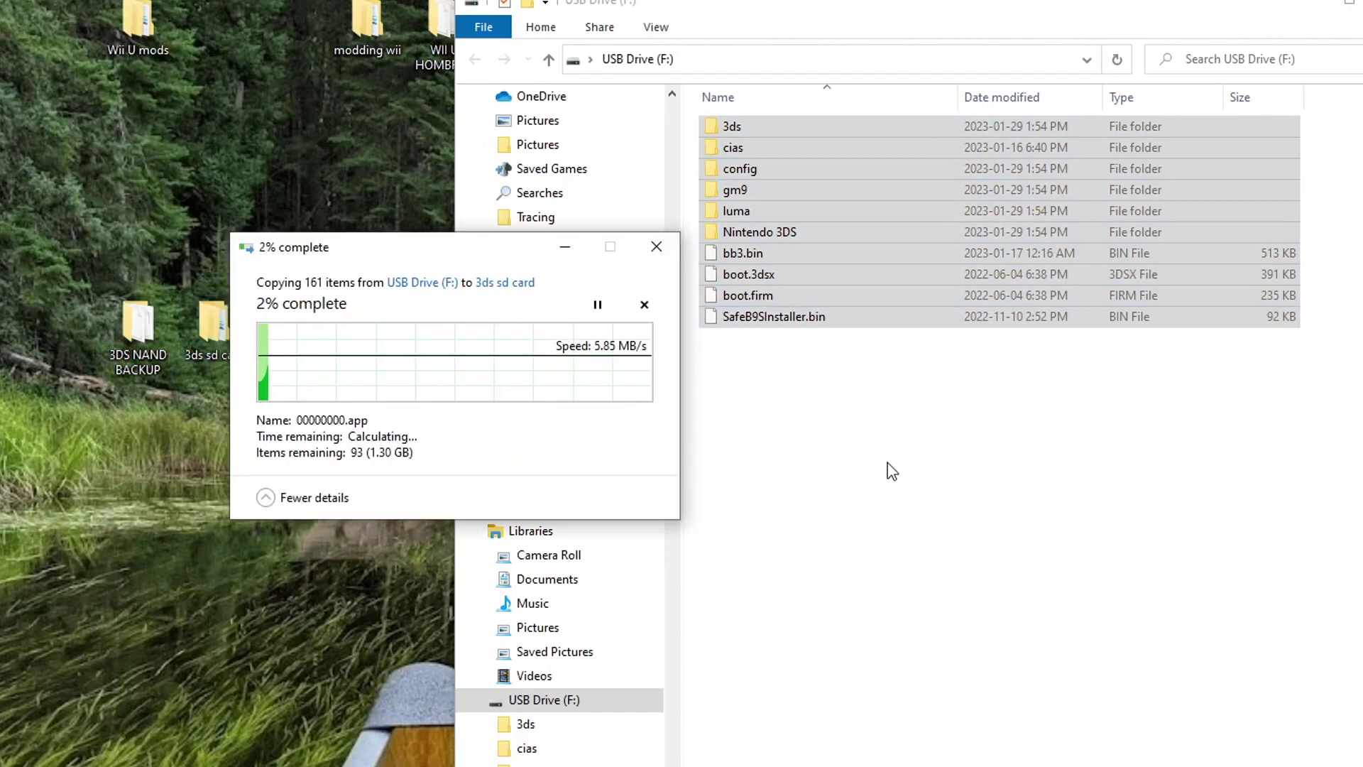
{"action": "left_click", "coordinate": [906, 479]}
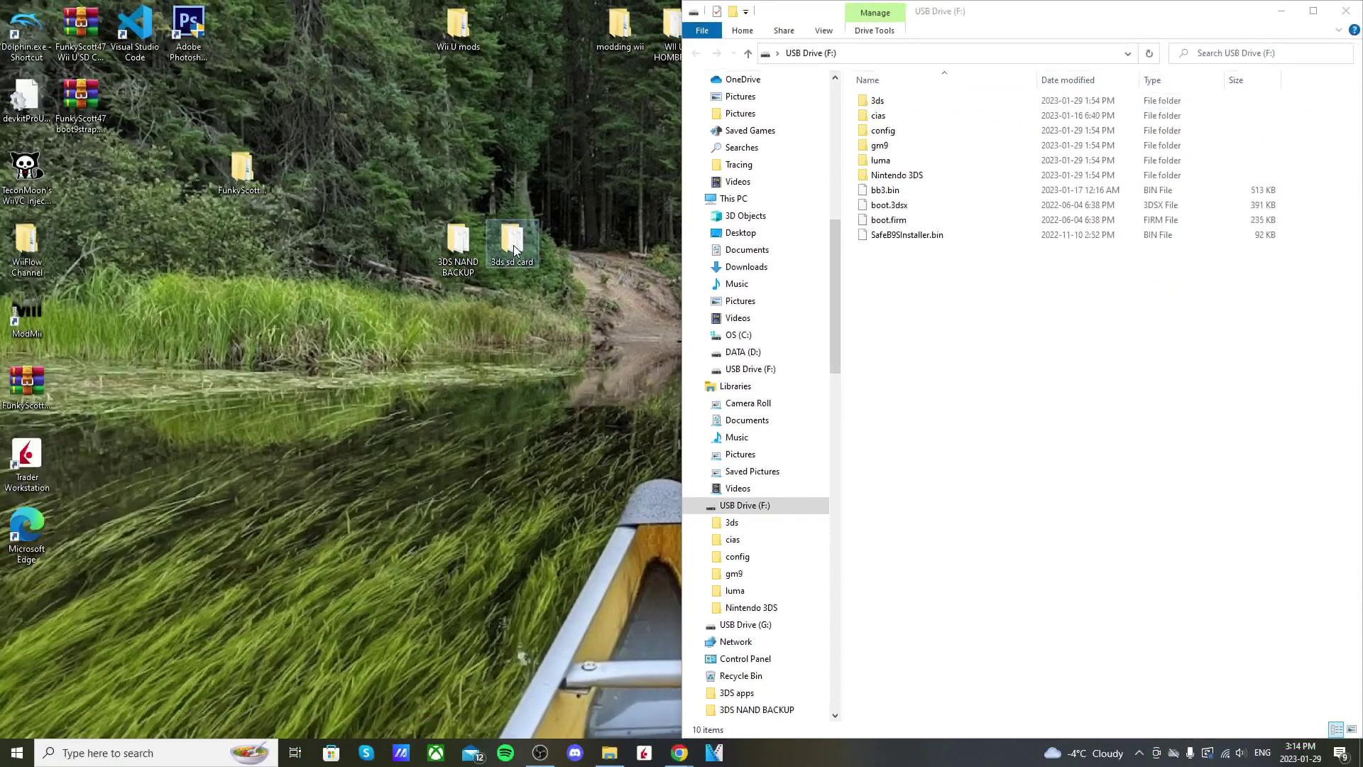
{"action": "double_click", "coordinate": [215, 327]}
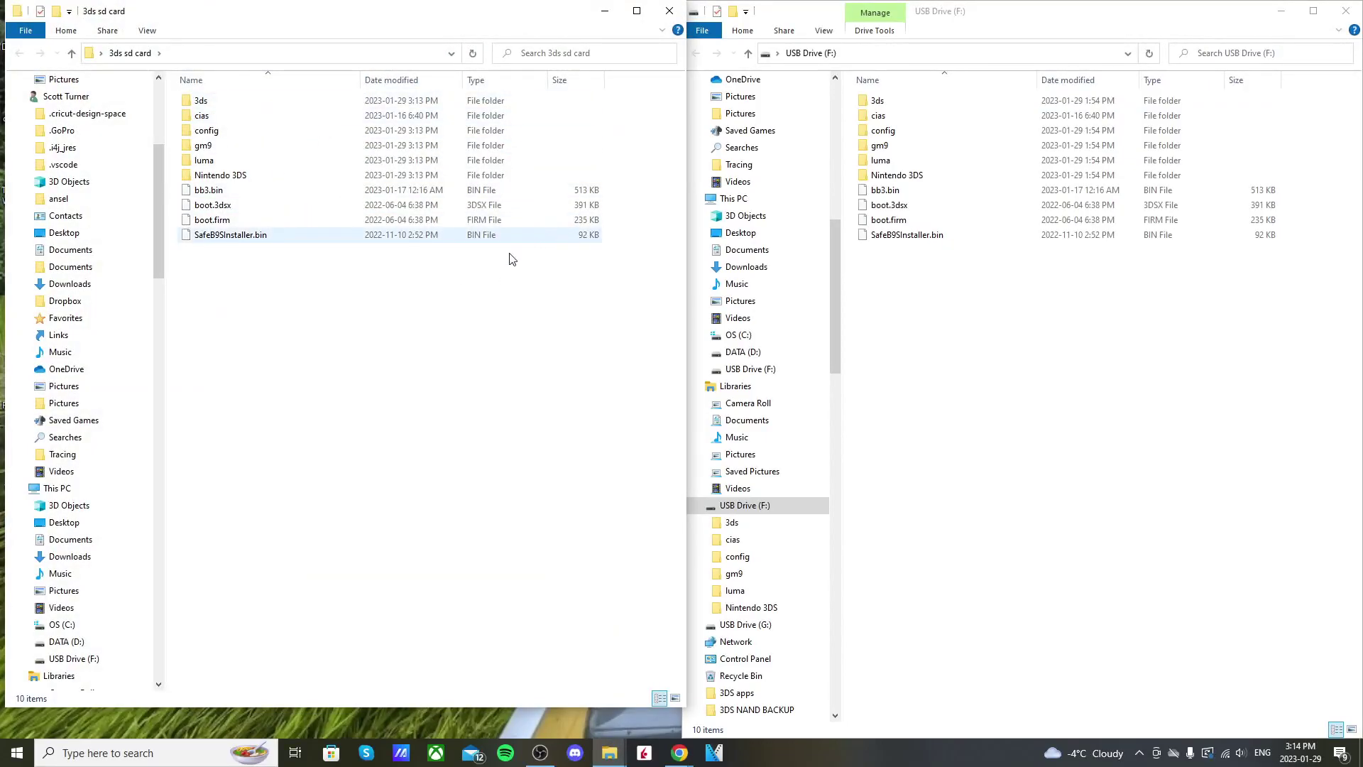
- Close the old USB Drive (F:) microSD card window
{"action": "left_click", "coordinate": [1347, 12]}
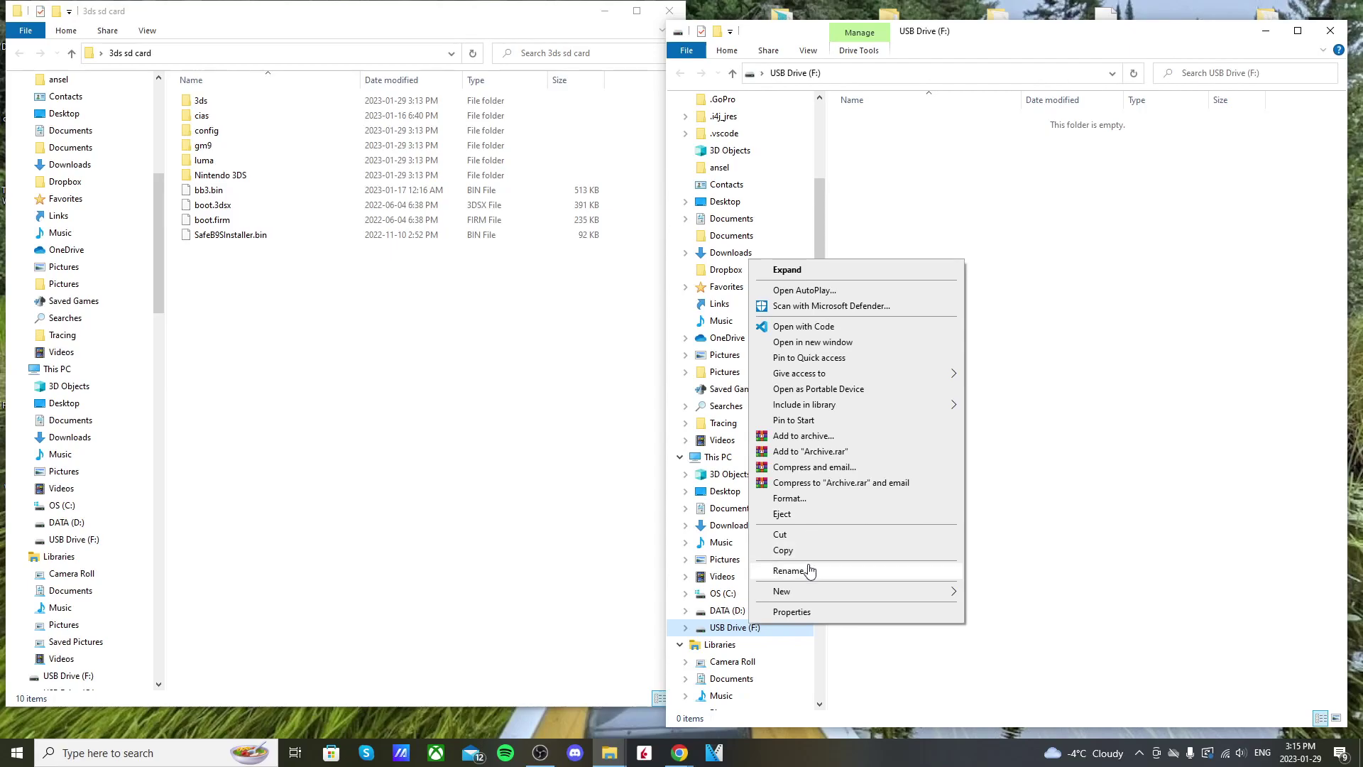
- Confirm in USB Drive (F:) Properties it's exFAT at 59.4 GB, then close the backup folder window
{"action": "left_click", "coordinate": [795, 612]}
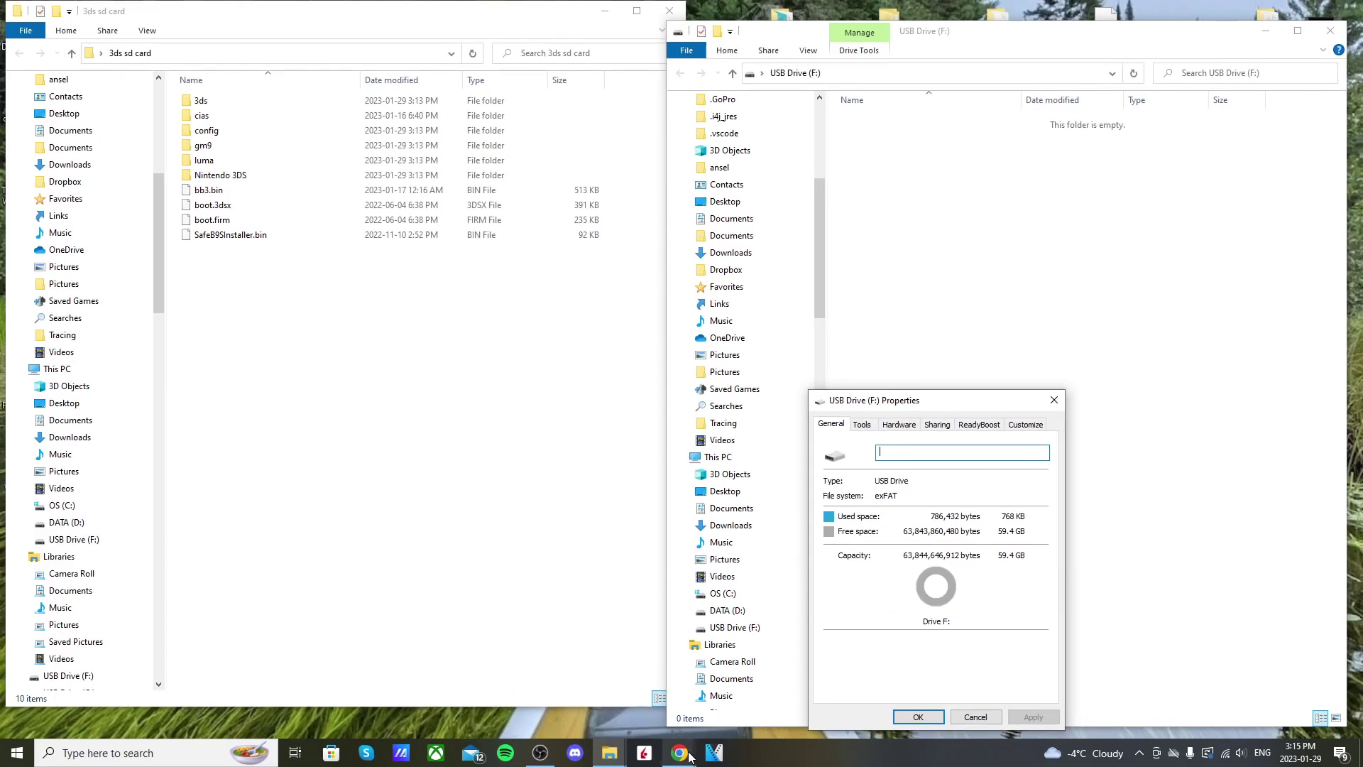
{"action": "left_click", "coordinate": [1054, 399]}
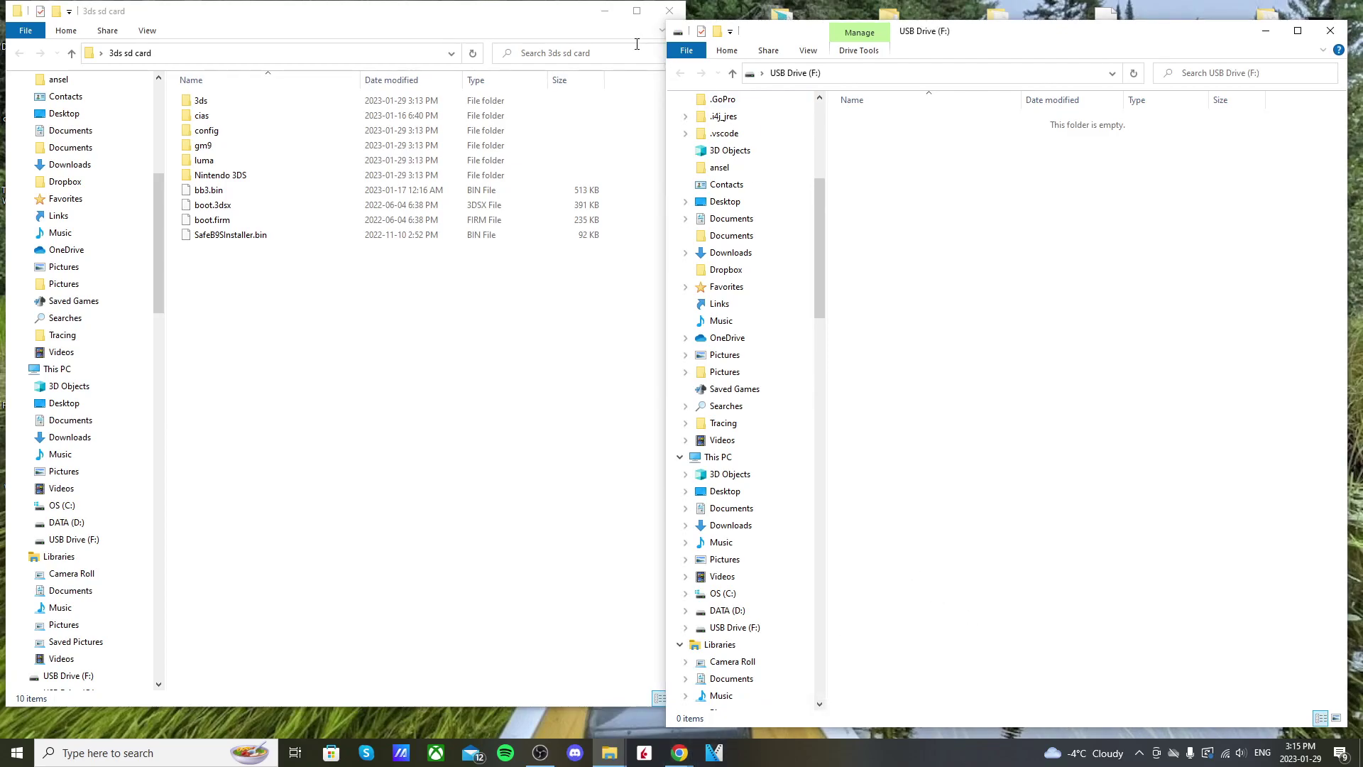
{"action": "left_click", "coordinate": [670, 11]}
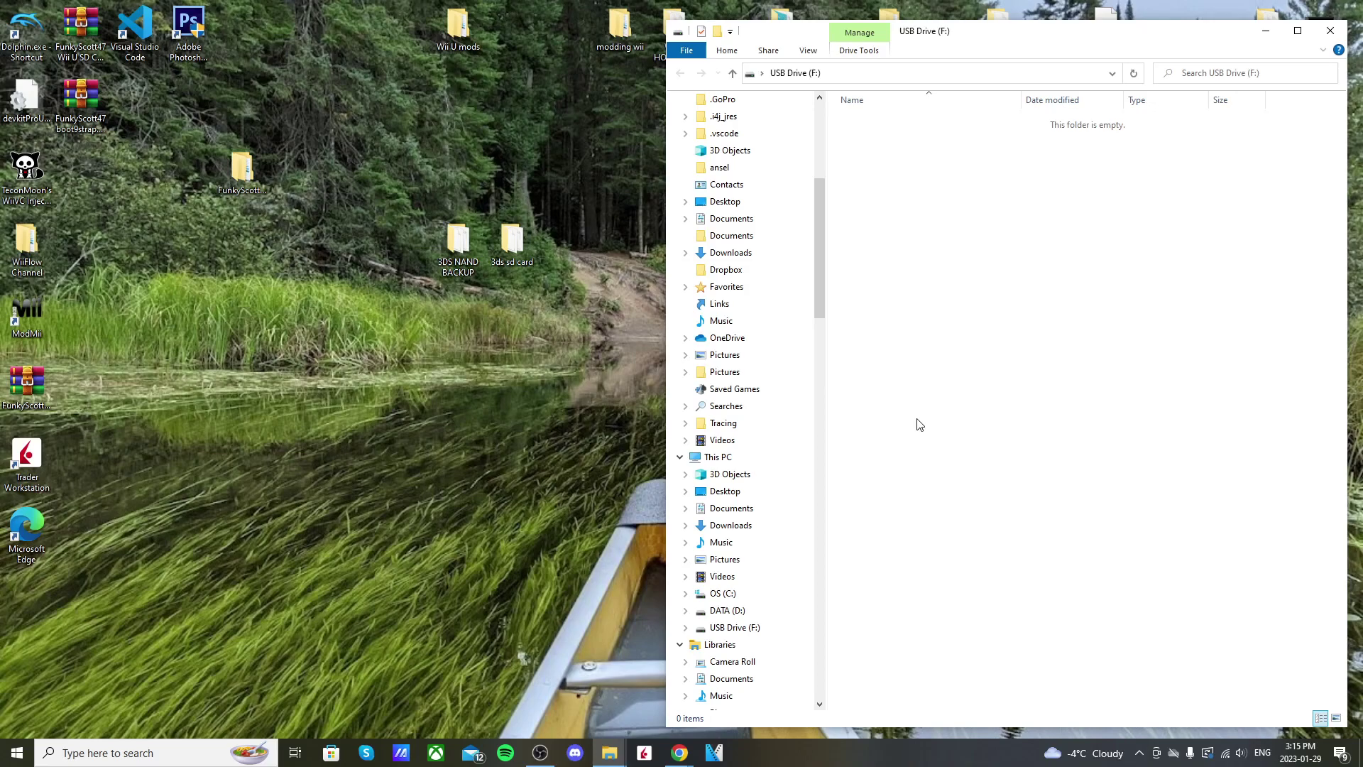
- Download guiformat.exe from the Ridgecrop FAT32 formatter page in Chrome
{"action": "left_click", "coordinate": [679, 753]}
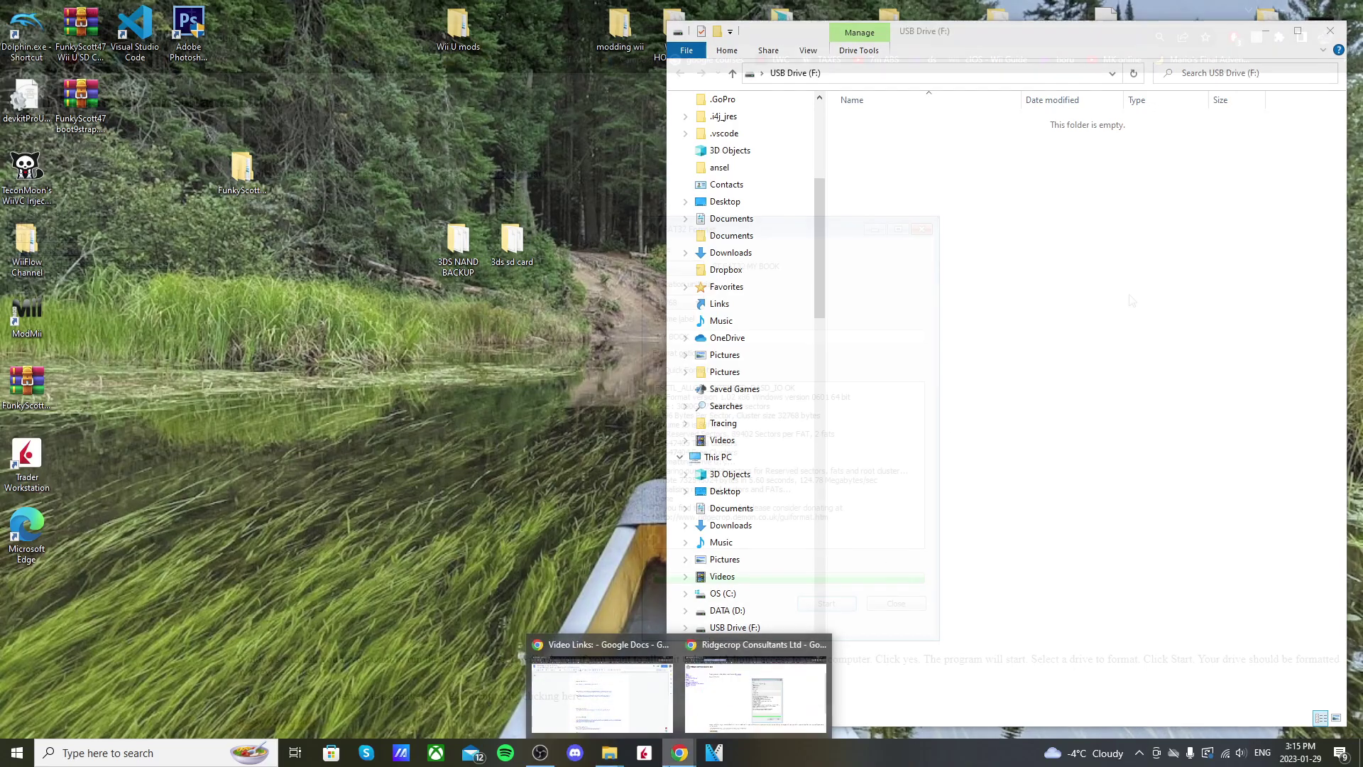
{"action": "left_click", "coordinate": [755, 692]}
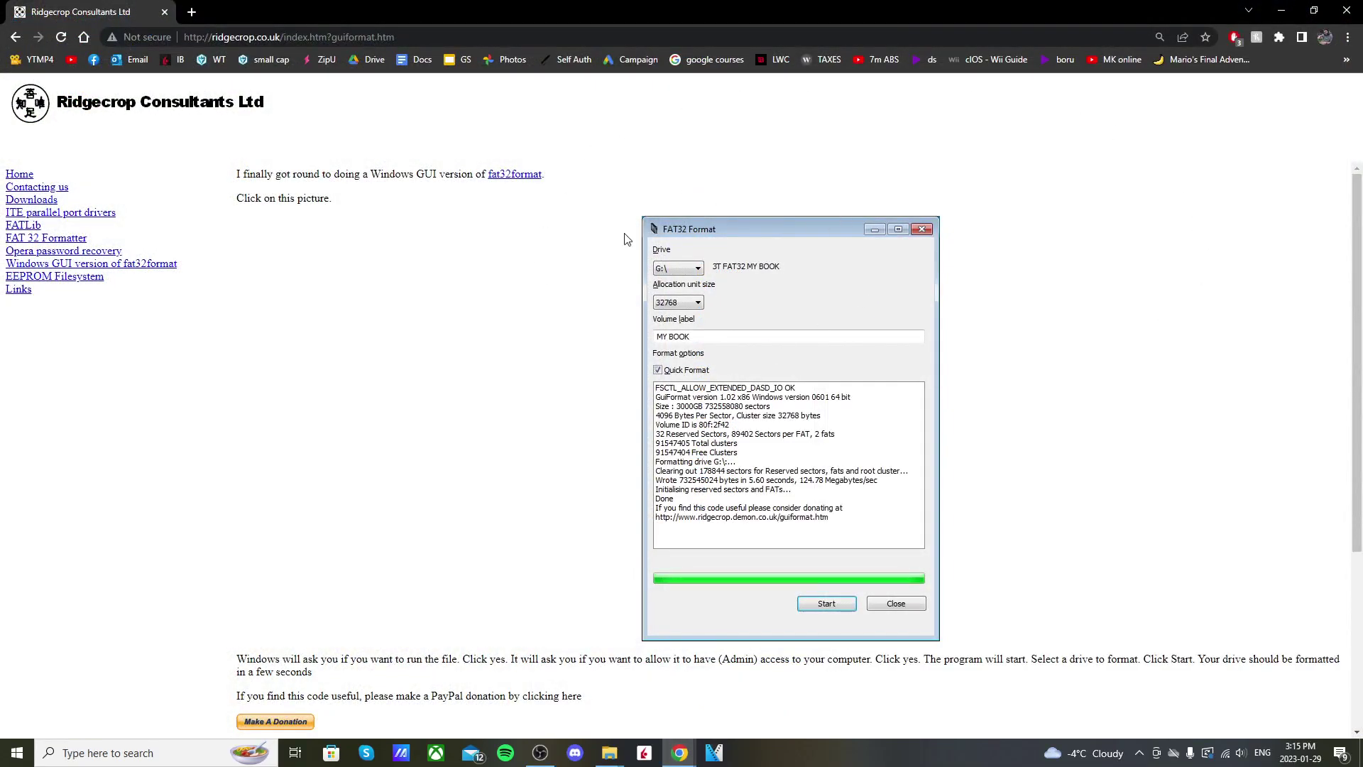
{"action": "left_click", "coordinate": [819, 365]}
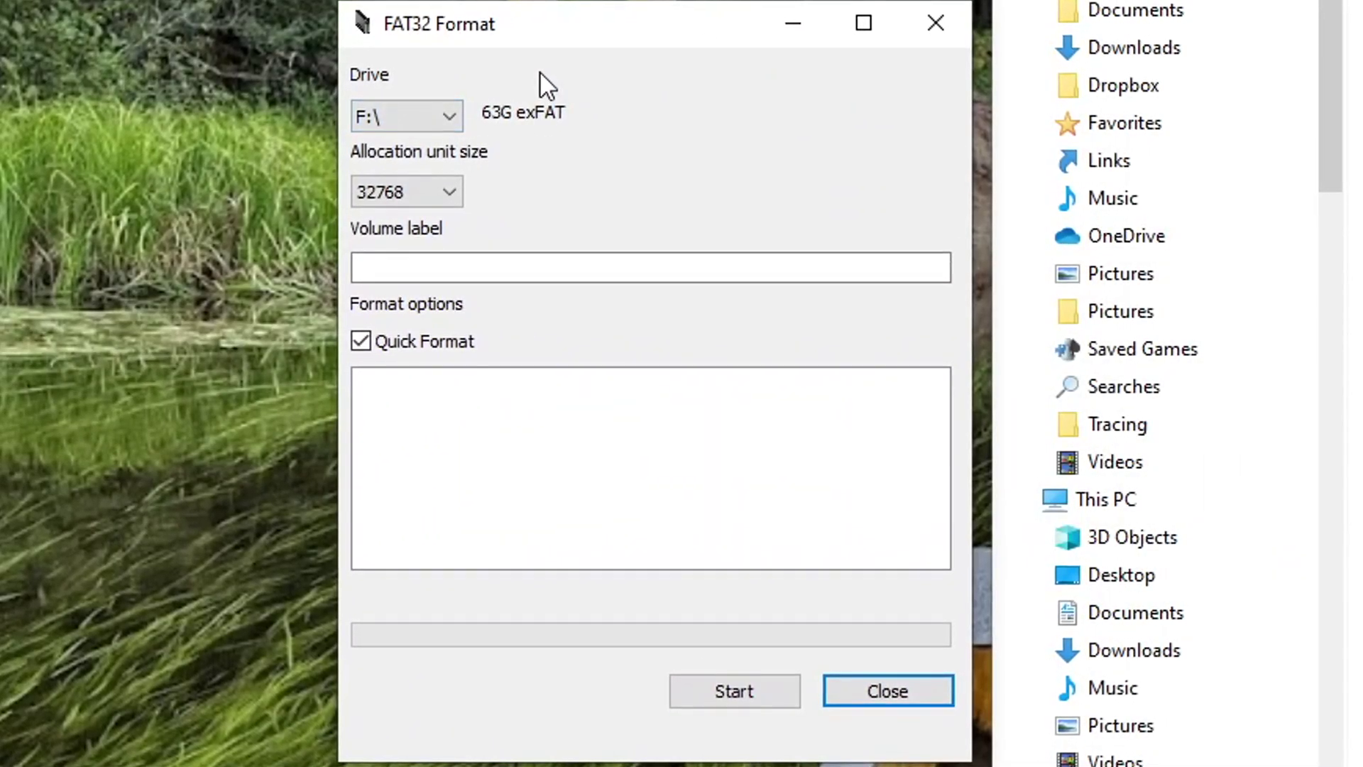
{"action": "left_click", "coordinate": [390, 110]}
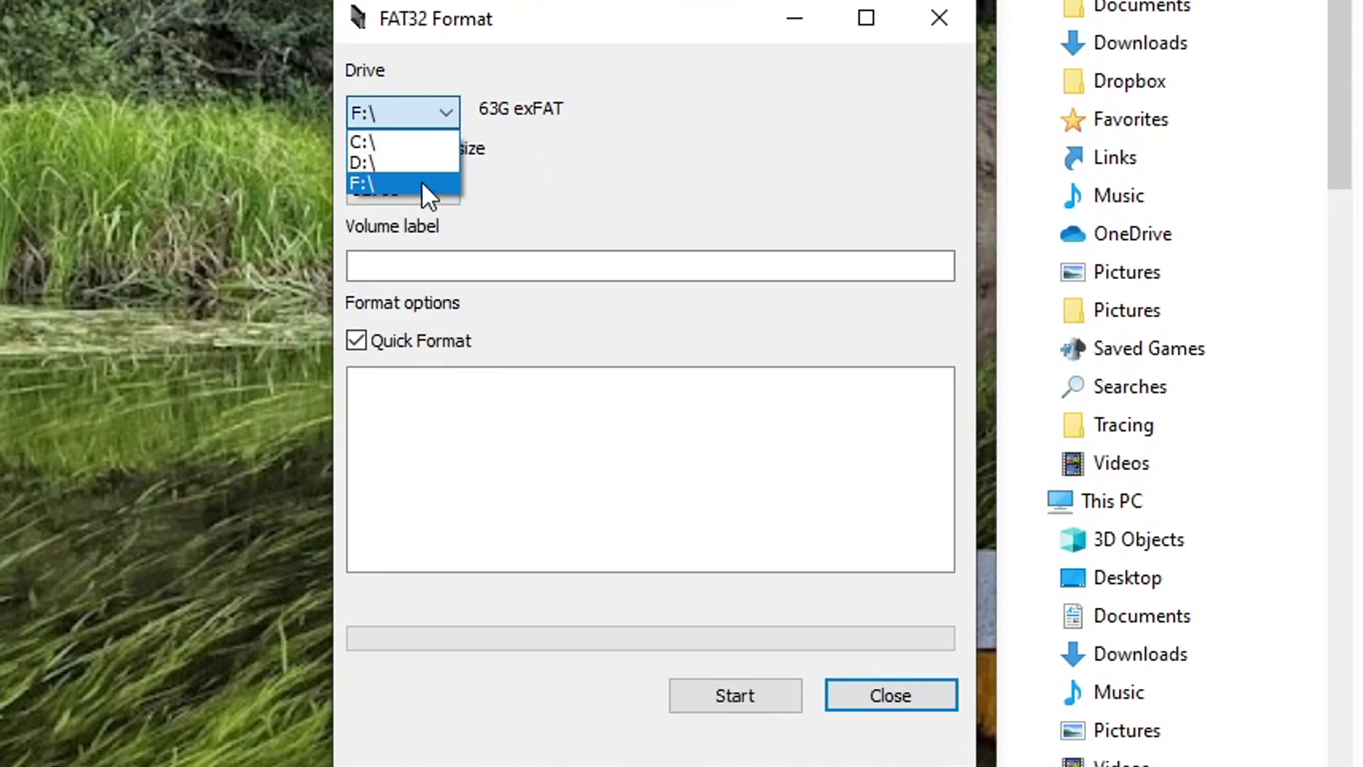
{"action": "left_click", "coordinate": [364, 185]}
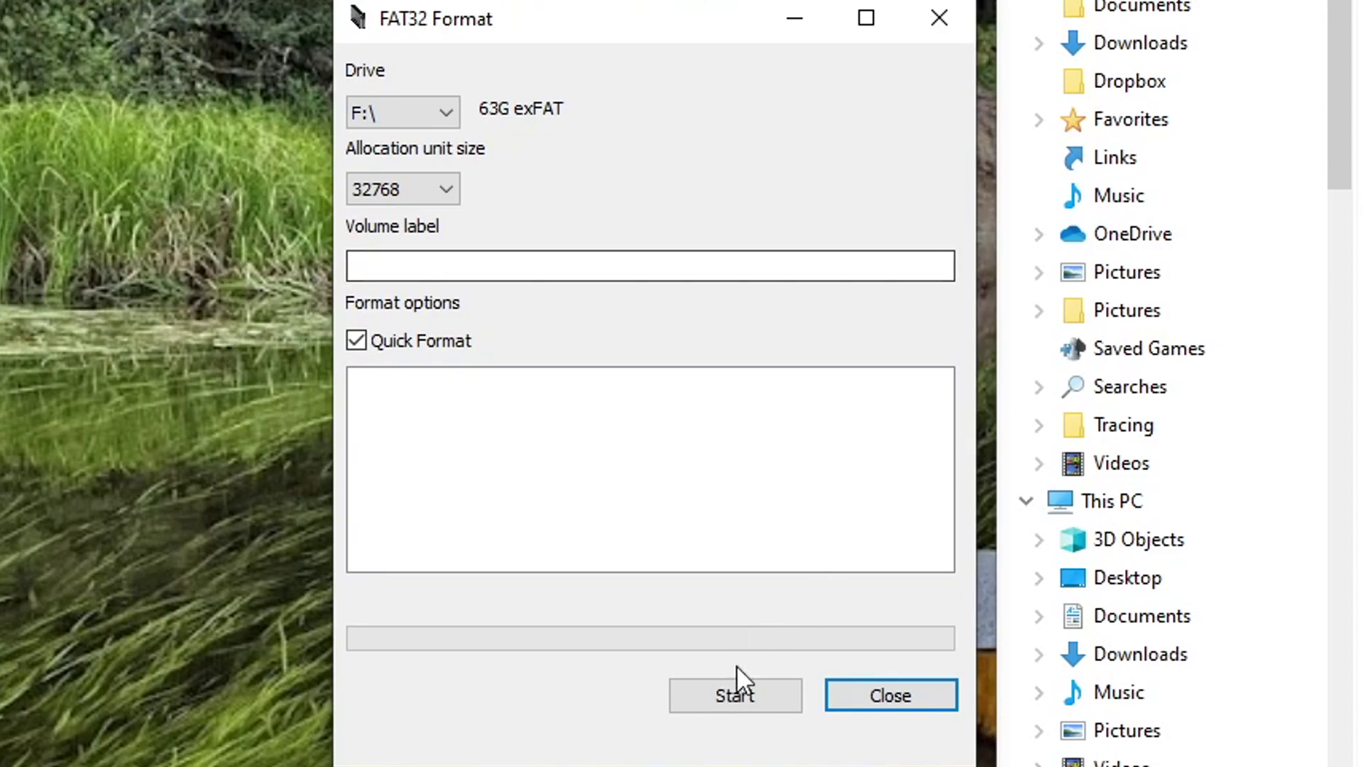
- Attempt to format F: as FAT32, confirm the erase, and dismiss the 'Failed to open device' error
{"action": "left_click", "coordinate": [739, 695]}
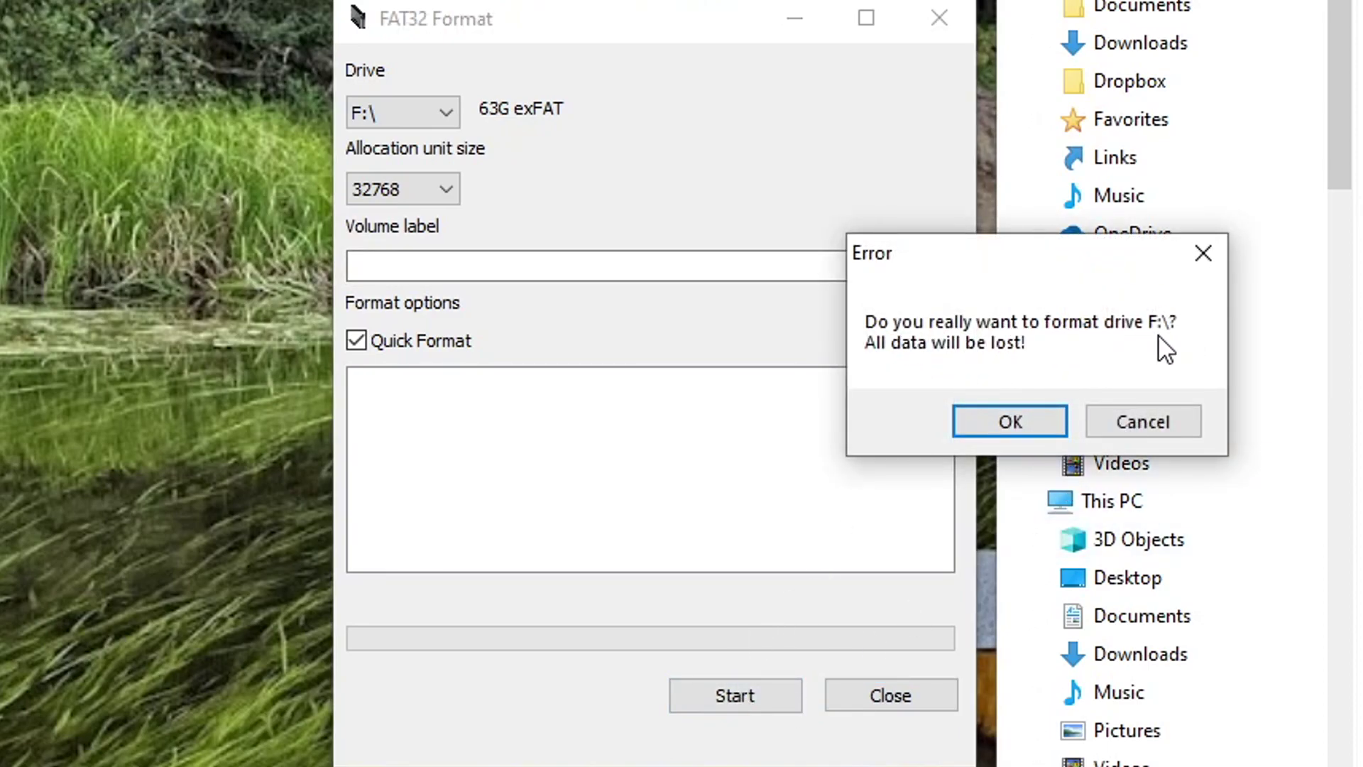
{"action": "left_click", "coordinate": [1017, 419]}
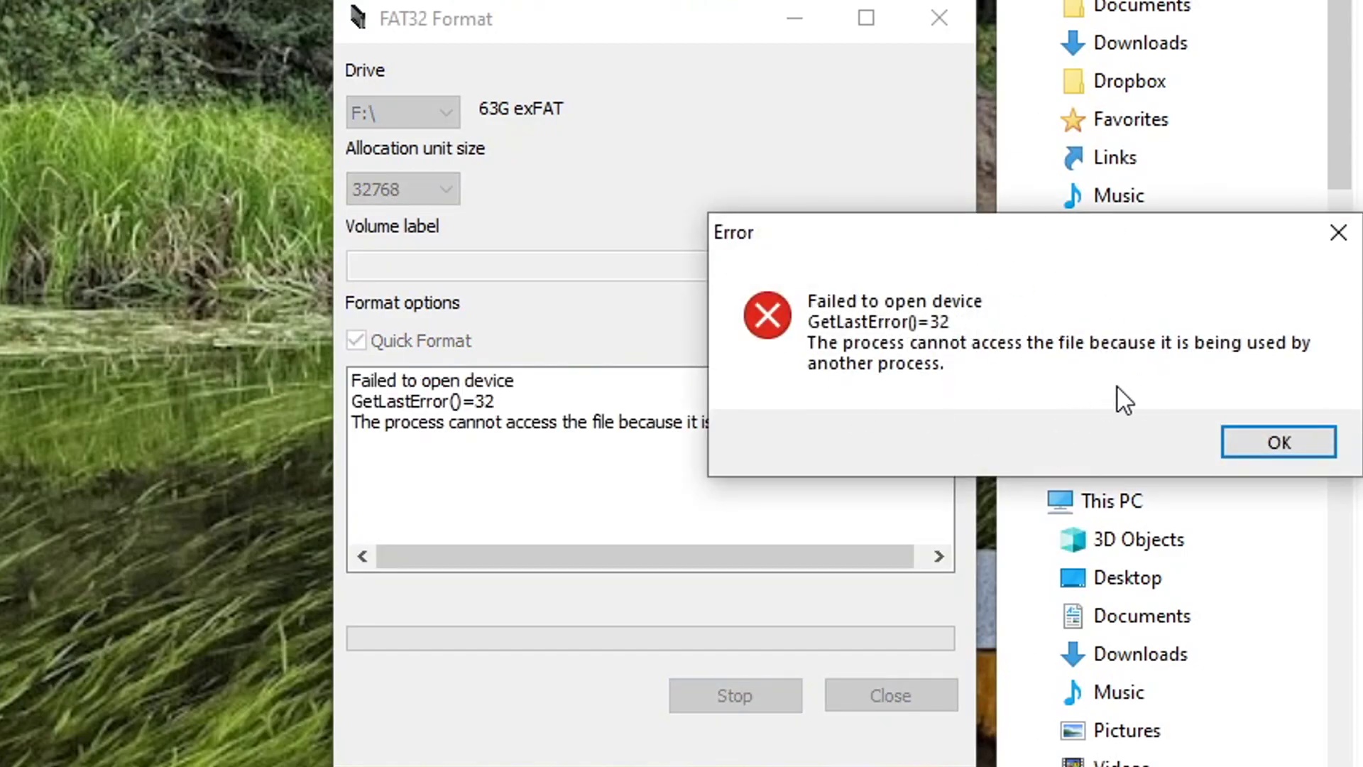
{"action": "left_click", "coordinate": [1269, 443]}
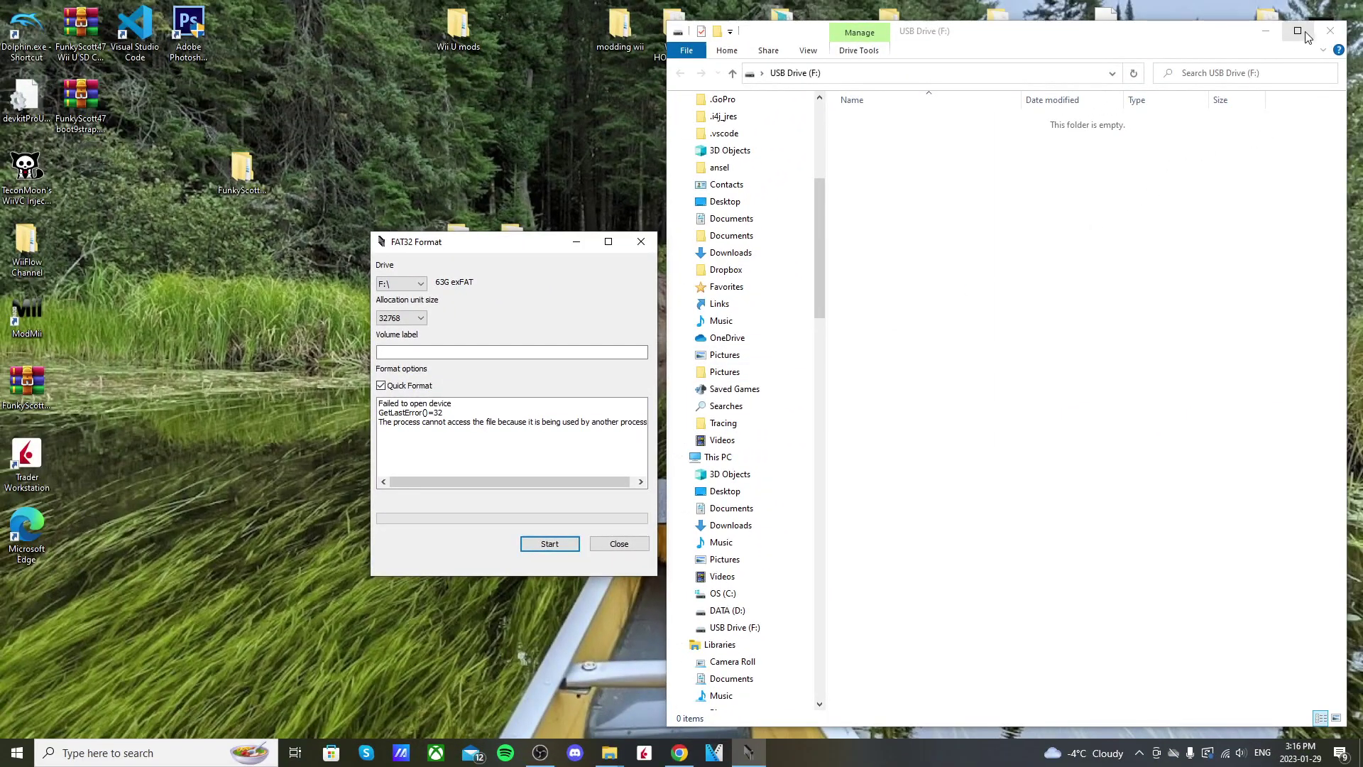
- Close the card's Explorer window and retry the FAT32 format, which fails again, closing the tool
{"action": "left_click", "coordinate": [1330, 31]}
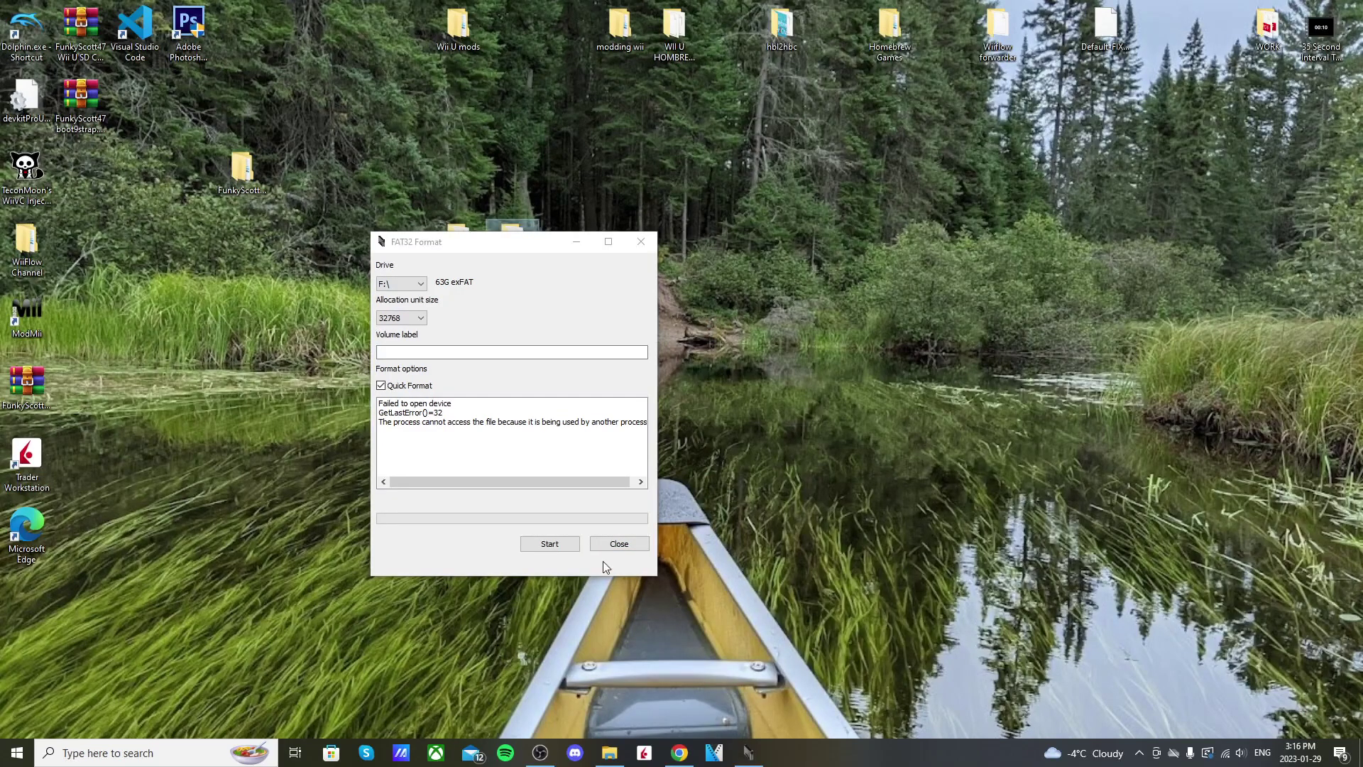
{"action": "left_click", "coordinate": [566, 543]}
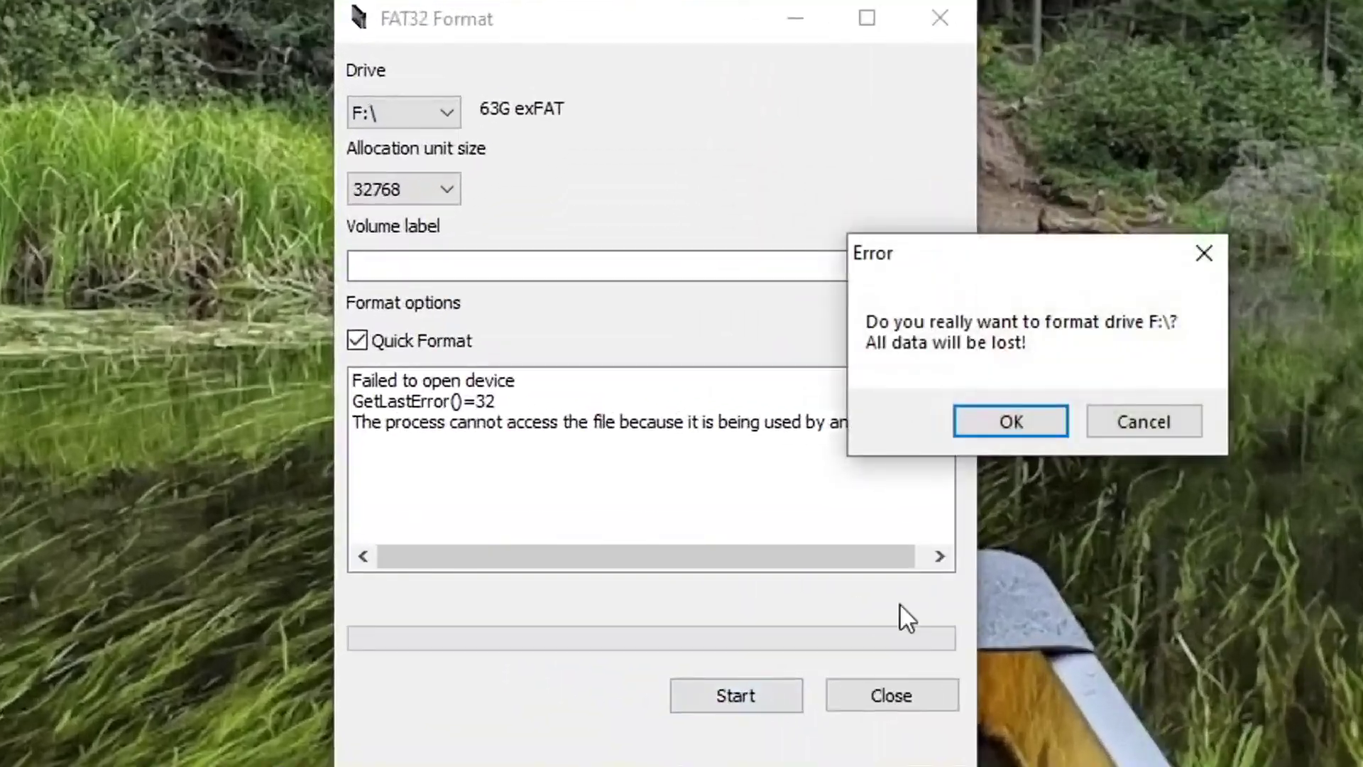
{"action": "left_click", "coordinate": [1011, 420]}
{"action": "left_click", "coordinate": [1279, 442]}
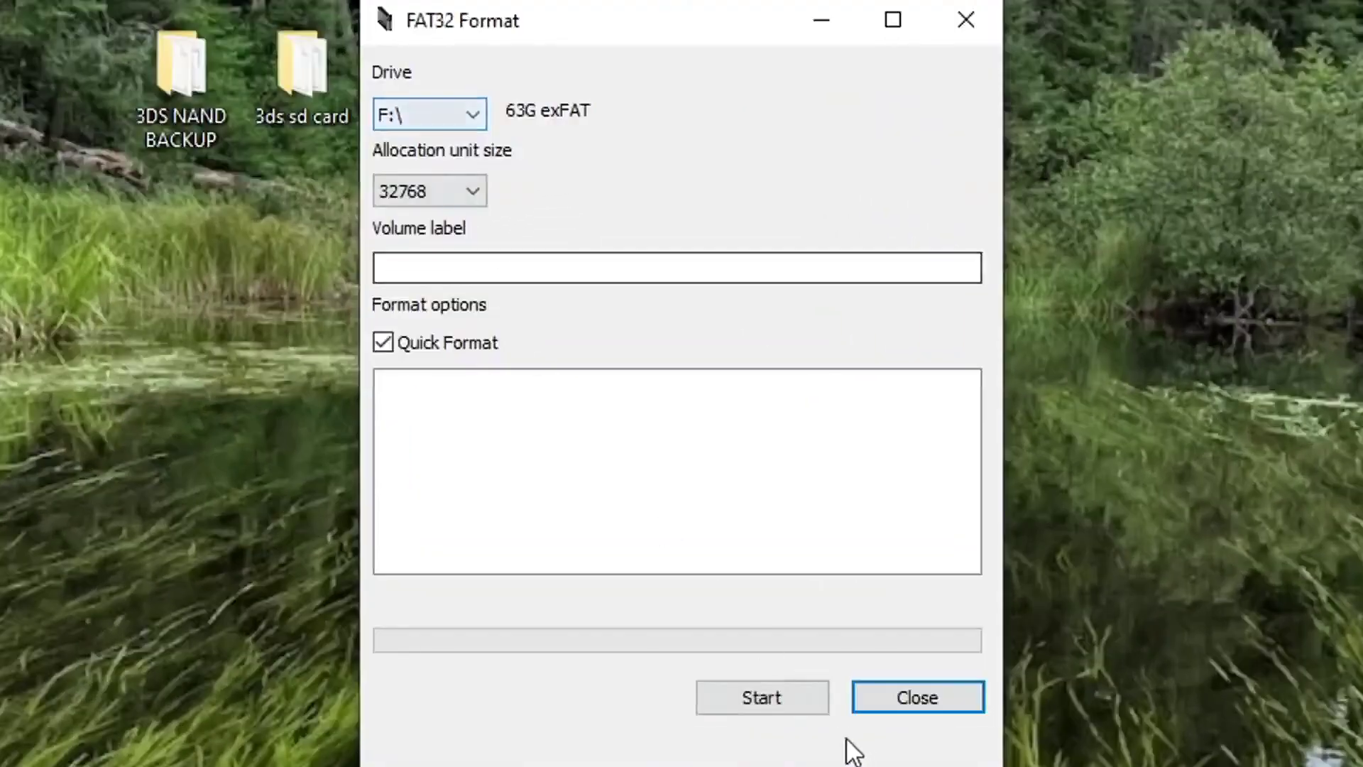
- Format the 63G drive F: as FAT32, confirm the erase, and close the tool at Done
{"action": "left_click", "coordinate": [780, 699]}
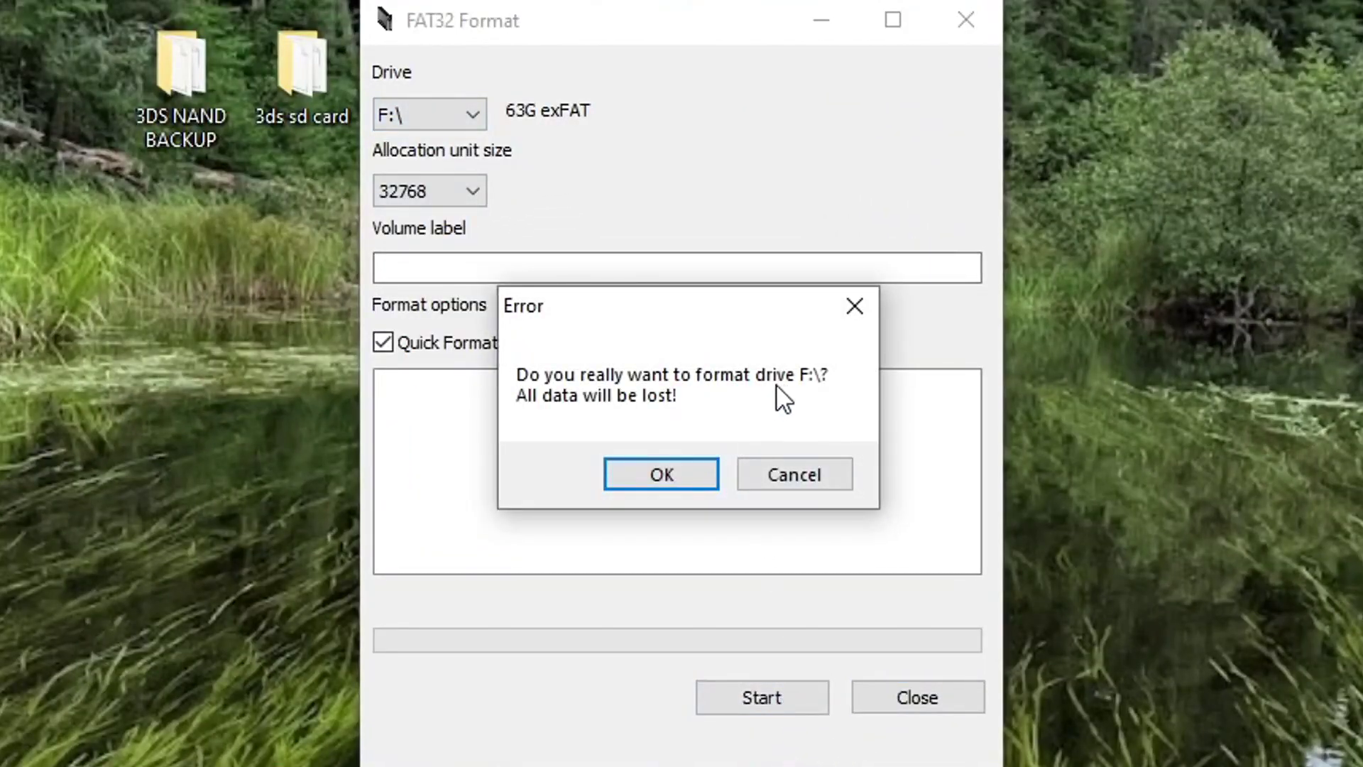
{"action": "left_click", "coordinate": [663, 476]}
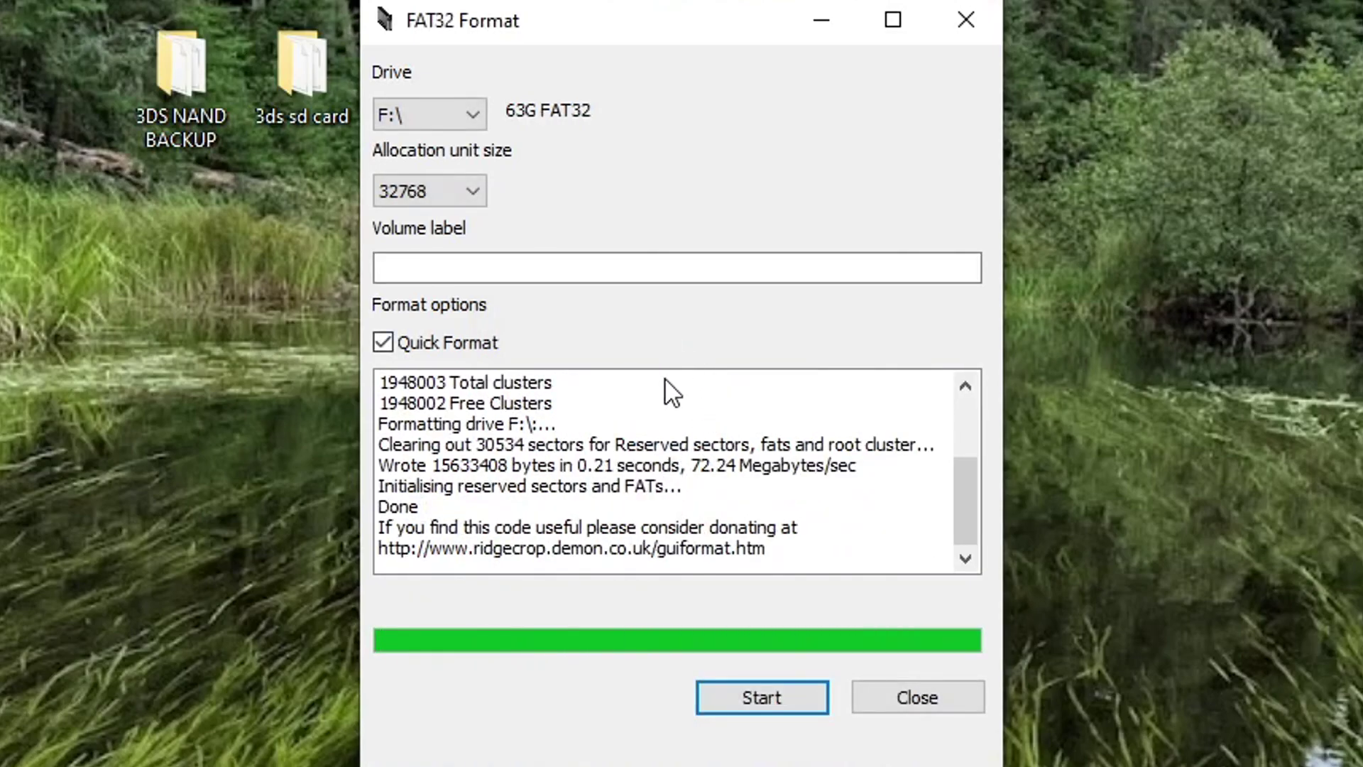
{"action": "left_click", "coordinate": [918, 697]}
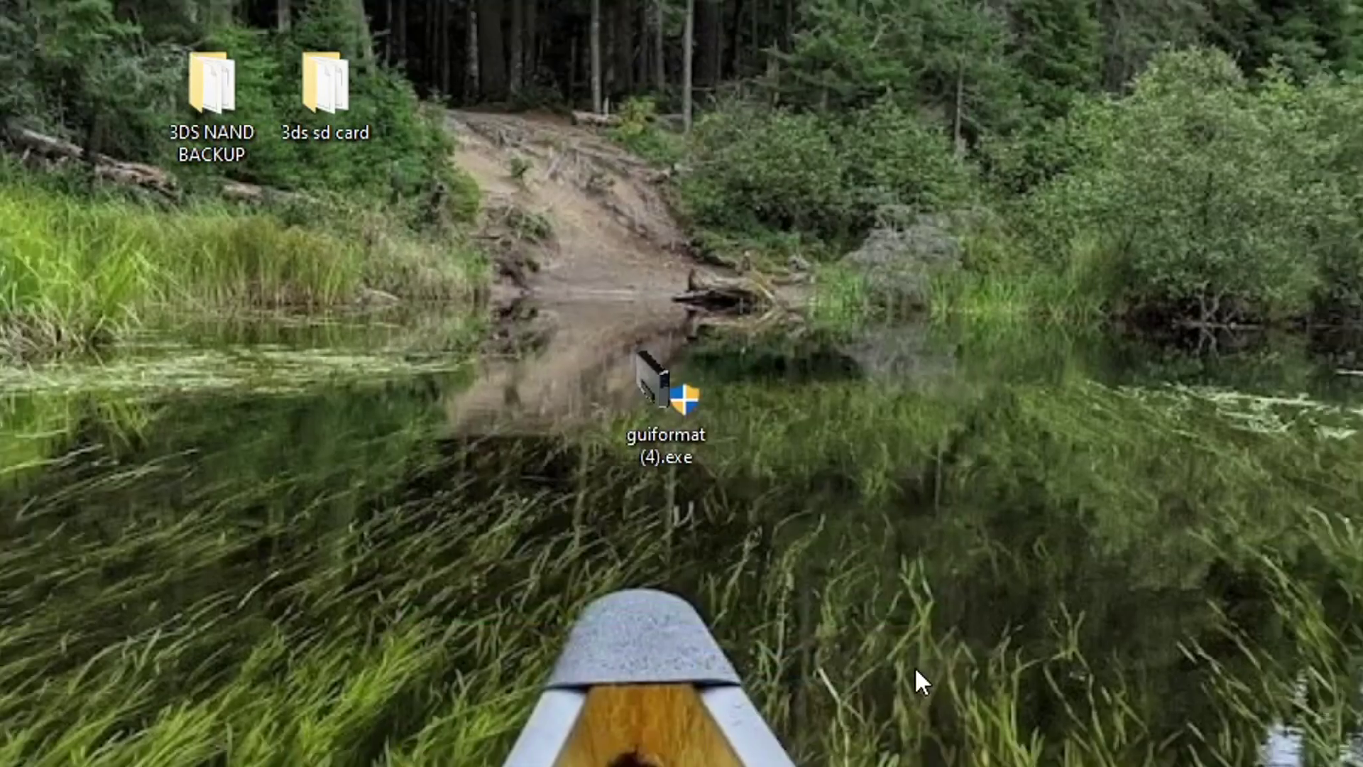
- Open USB Drive (F:) in a docked Explorer window and confirm Properties shows FAT32, 59.4 GB
{"action": "key", "text": "super+e"}
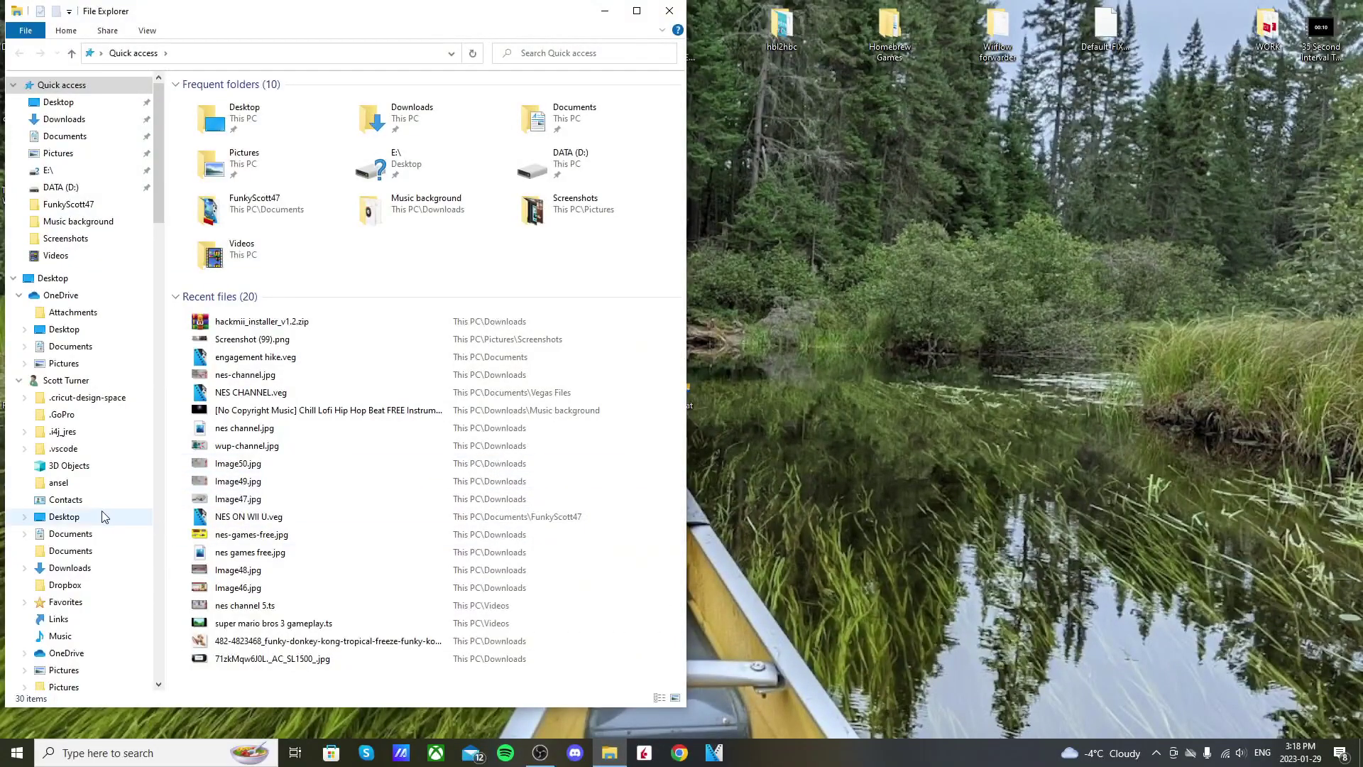
{"action": "scroll", "coordinate": [99, 519], "scroll_direction": "down", "scroll_amount": 7}
{"action": "scroll", "coordinate": [83, 547], "scroll_direction": "down", "scroll_amount": 1}
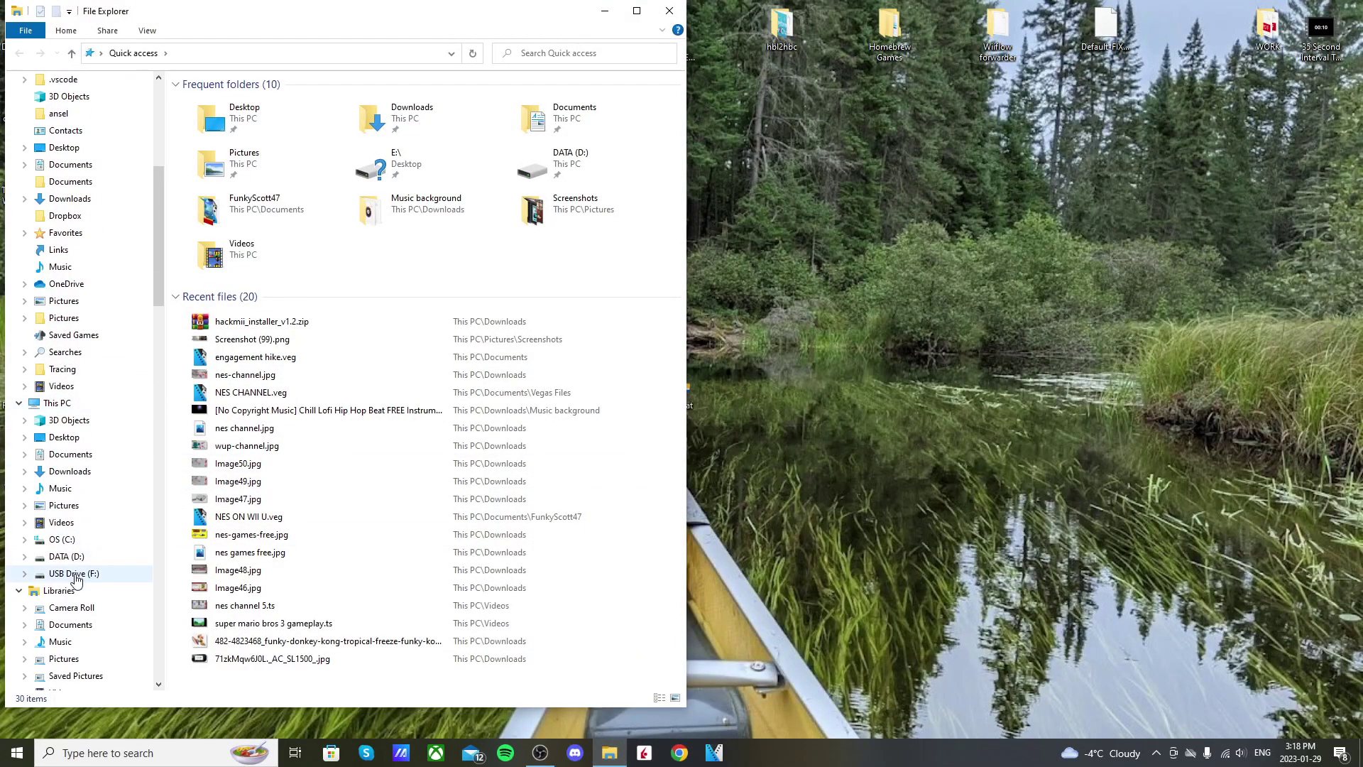
{"action": "left_click", "coordinate": [71, 573]}
{"action": "key", "text": "super+Right"}
{"action": "right_click", "coordinate": [759, 574]}
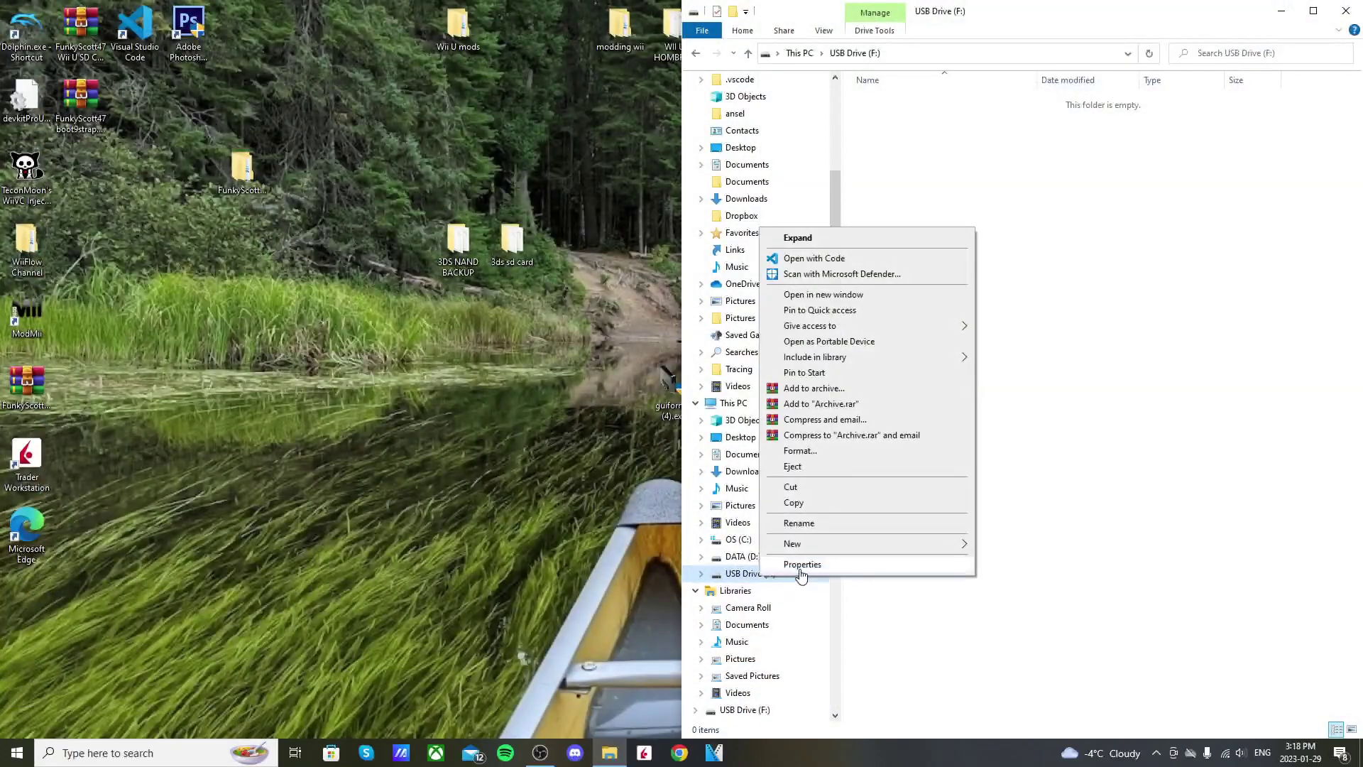
{"action": "left_click", "coordinate": [797, 563]}
{"action": "left_click_drag", "start_coordinate": [978, 402], "coordinate": [1045, 170]}
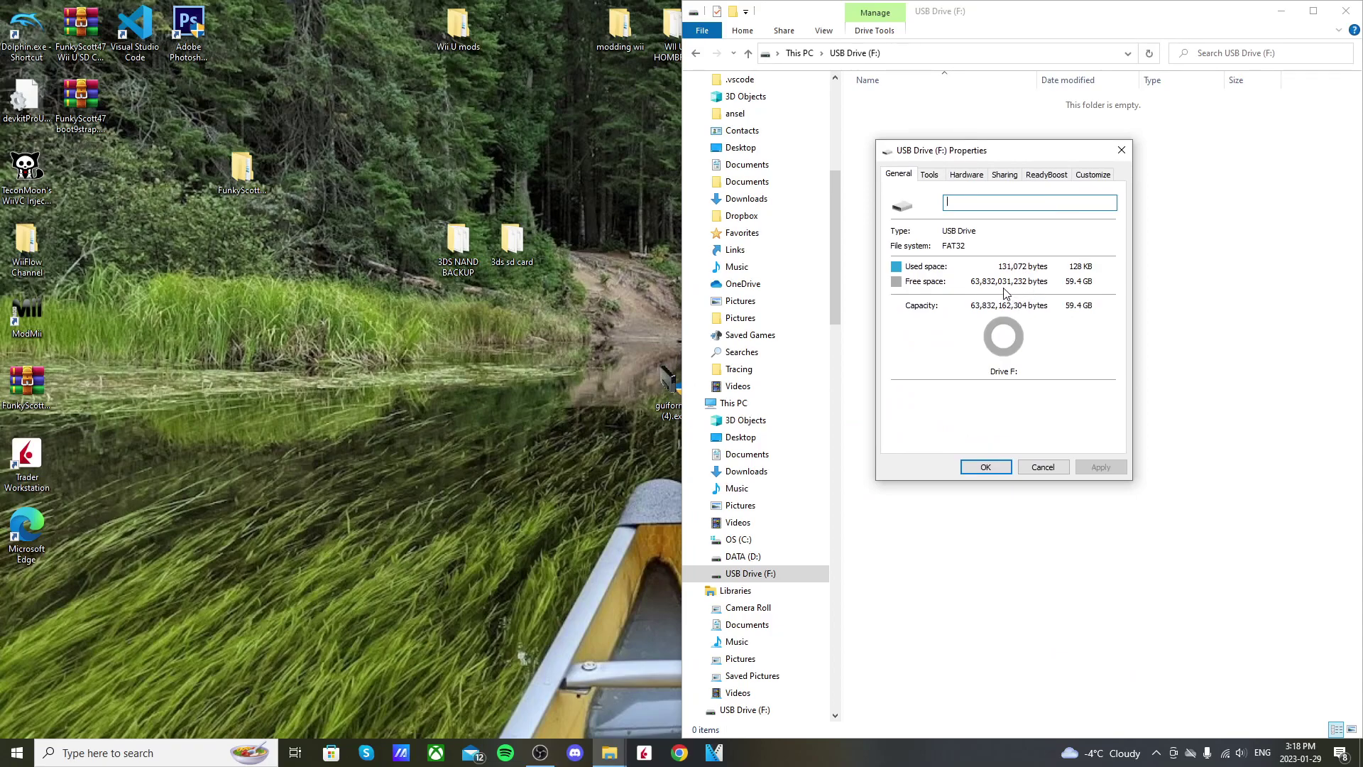
{"action": "left_click", "coordinate": [986, 467]}
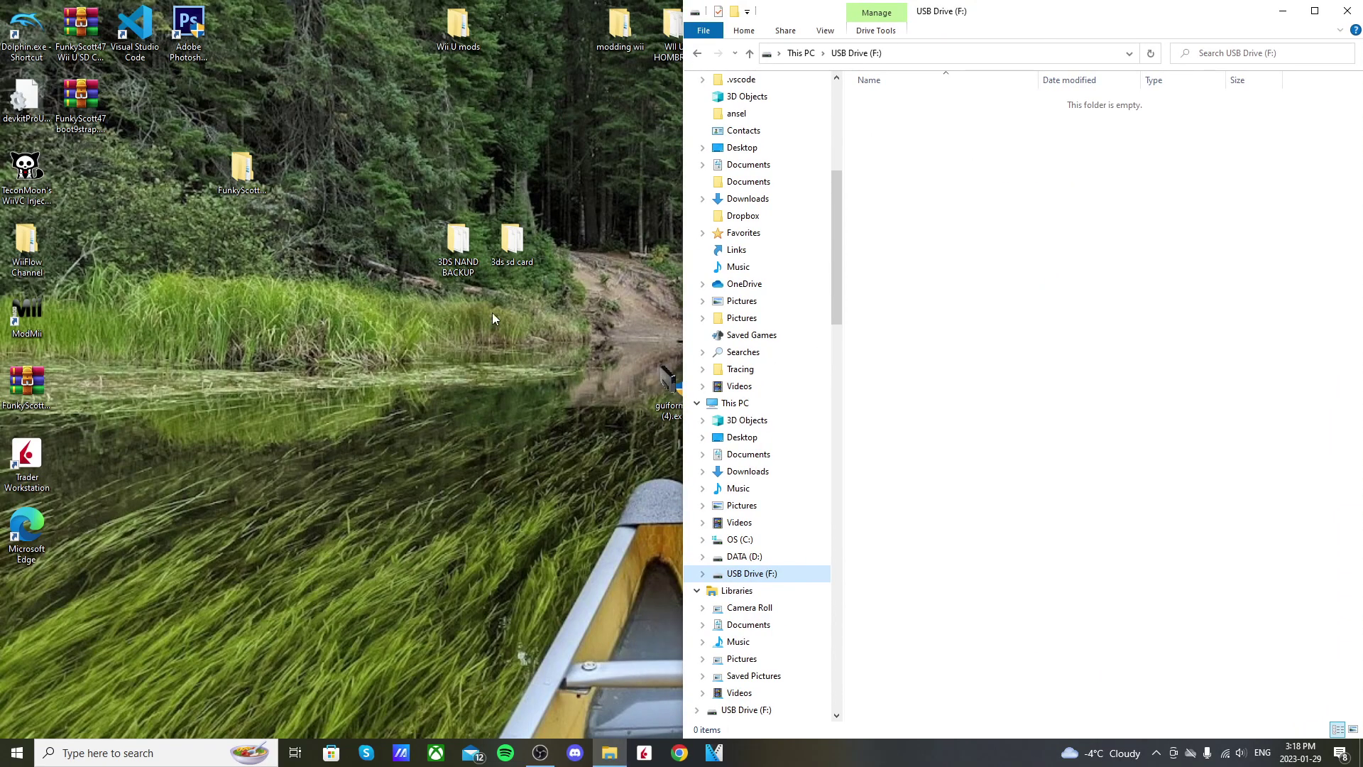
- Drag all ten items from the '3ds sd card' folder onto USB Drive (F:) and close the source window
{"action": "double_click", "coordinate": [520, 251]}
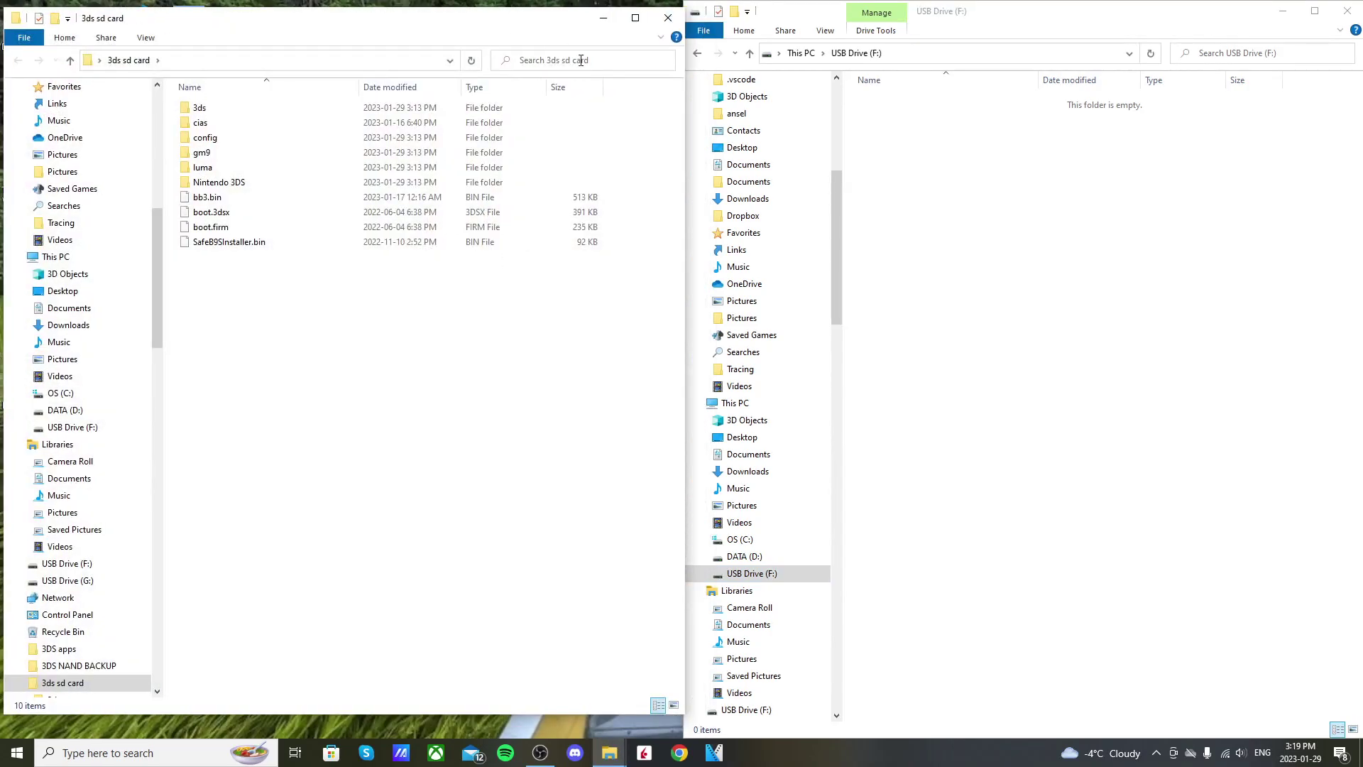
{"action": "left_click_drag", "start_coordinate": [270, 249], "coordinate": [1106, 273]}
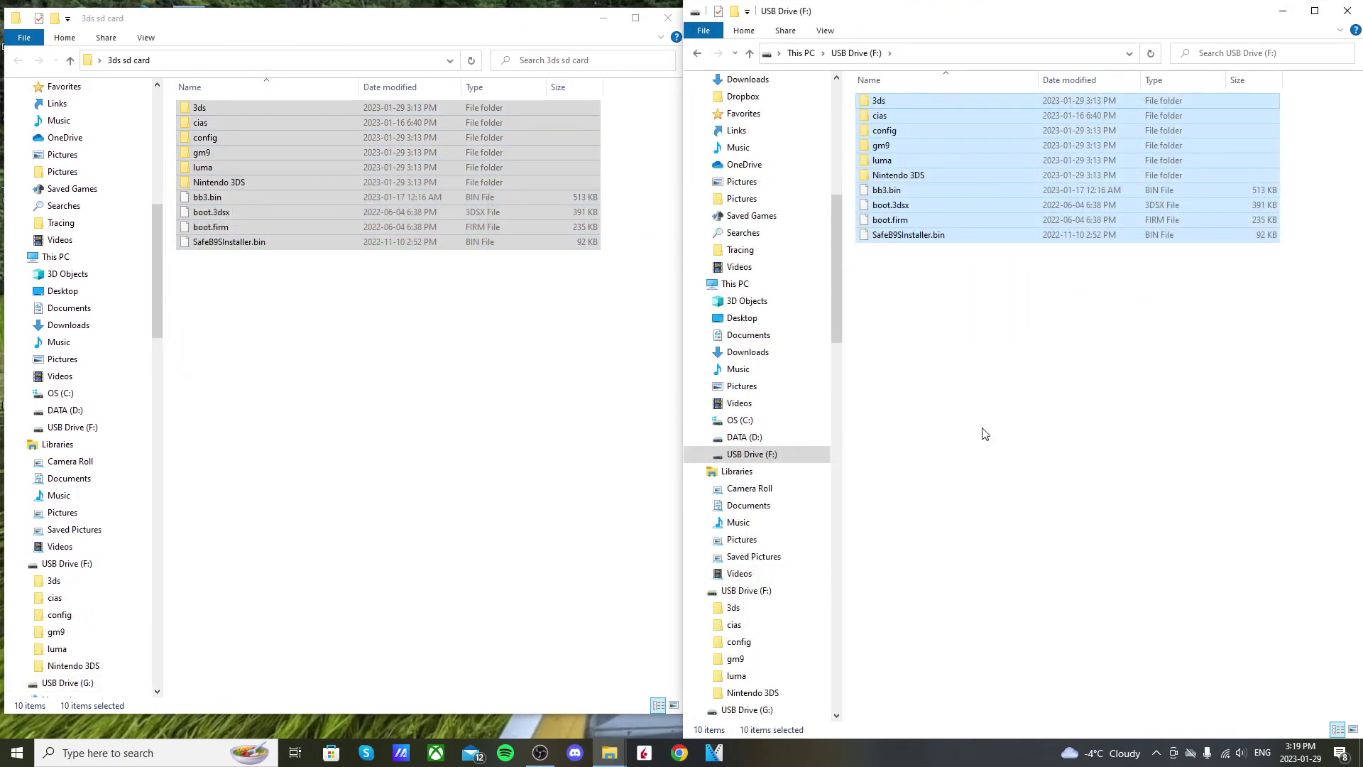
{"action": "left_click", "coordinate": [994, 443]}
{"action": "left_click_drag", "start_coordinate": [949, 302], "coordinate": [950, 78]}
{"action": "left_click", "coordinate": [666, 18]}
{"action": "left_click", "coordinate": [989, 387]}
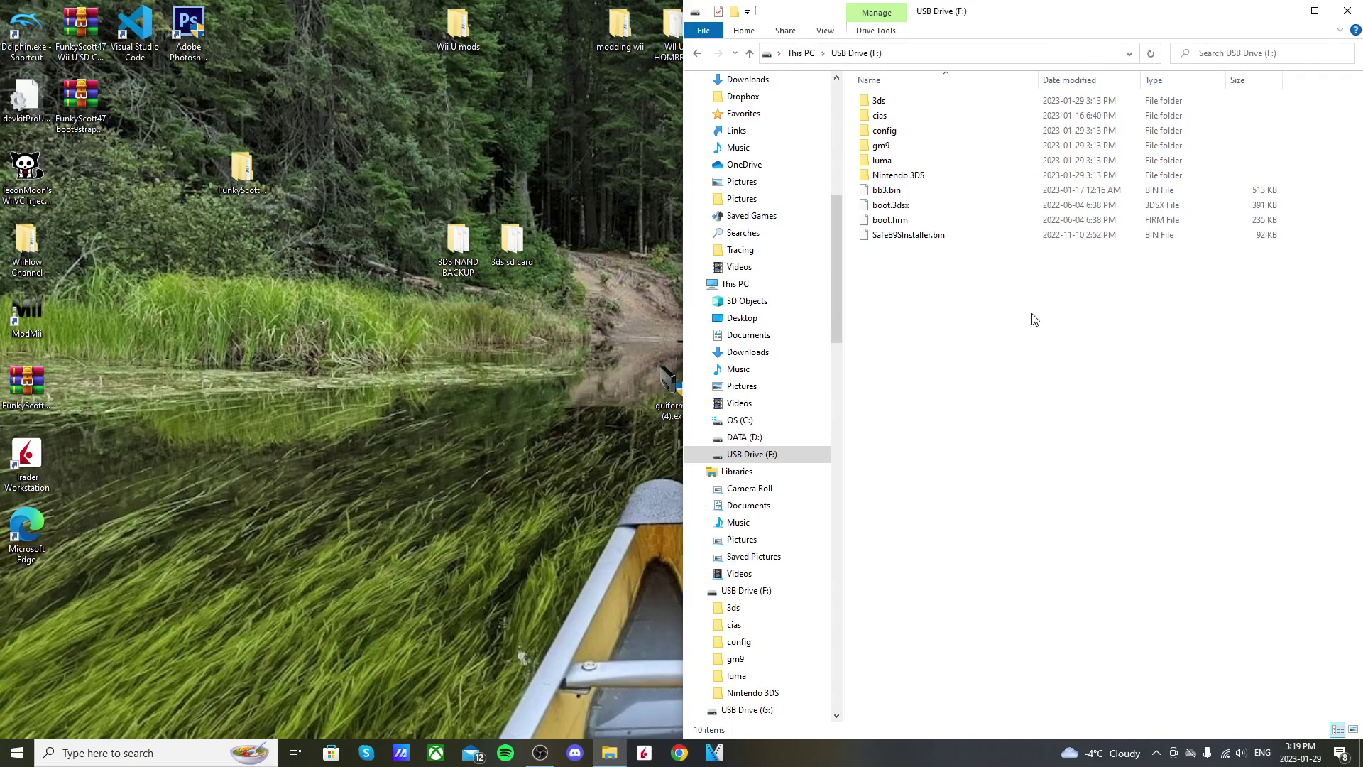
{"action": "left_click_drag", "start_coordinate": [1096, 18], "coordinate": [839, 81]}
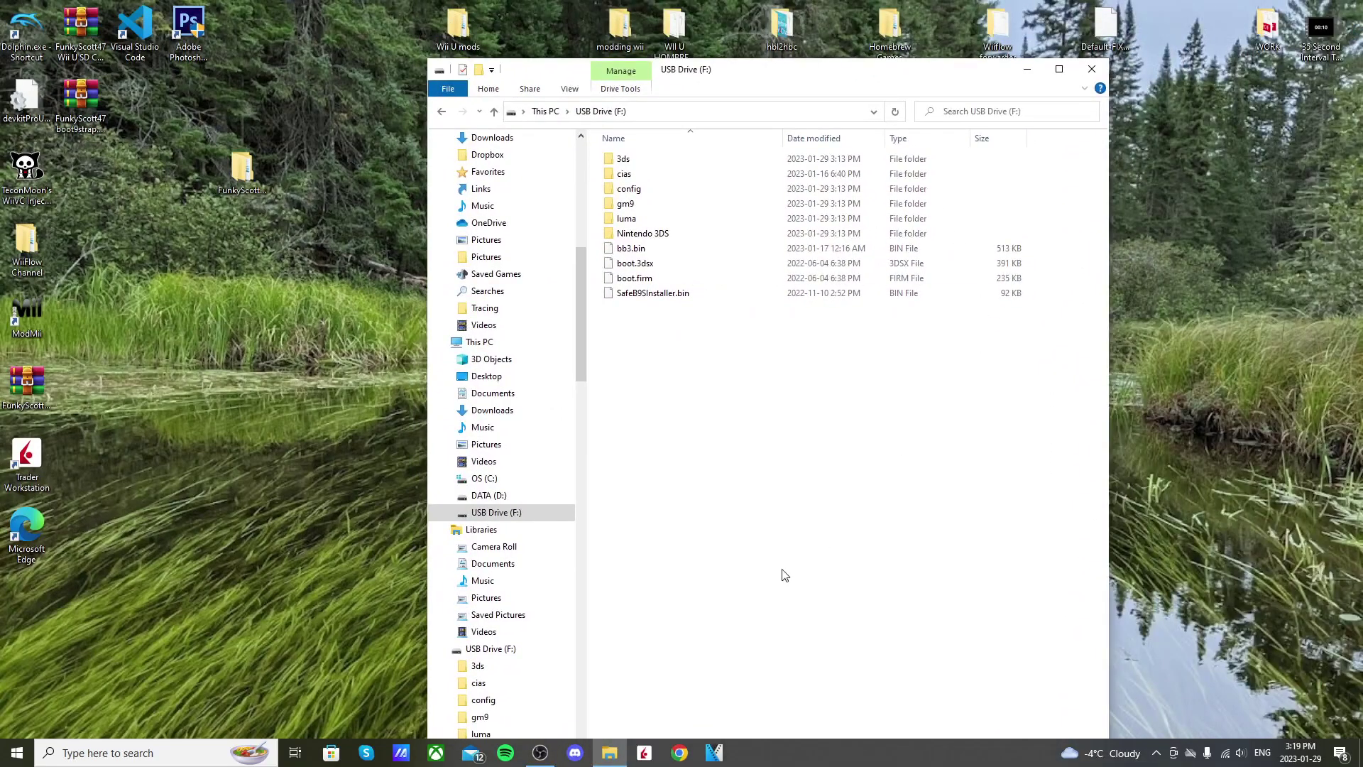
{"action": "right_click", "coordinate": [518, 463]}
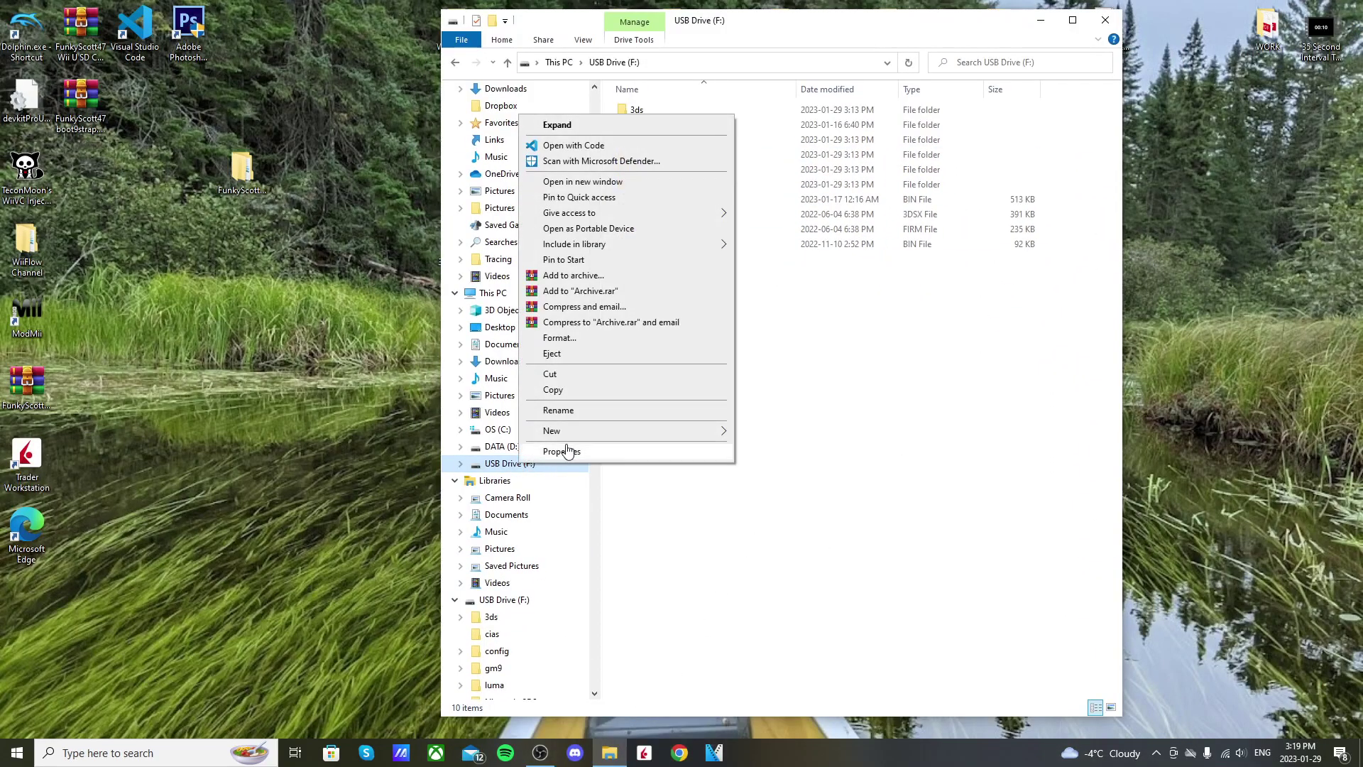
- Eject USB Drive (F:) from its context menu in the navigation pane
{"action": "left_click", "coordinate": [570, 355]}
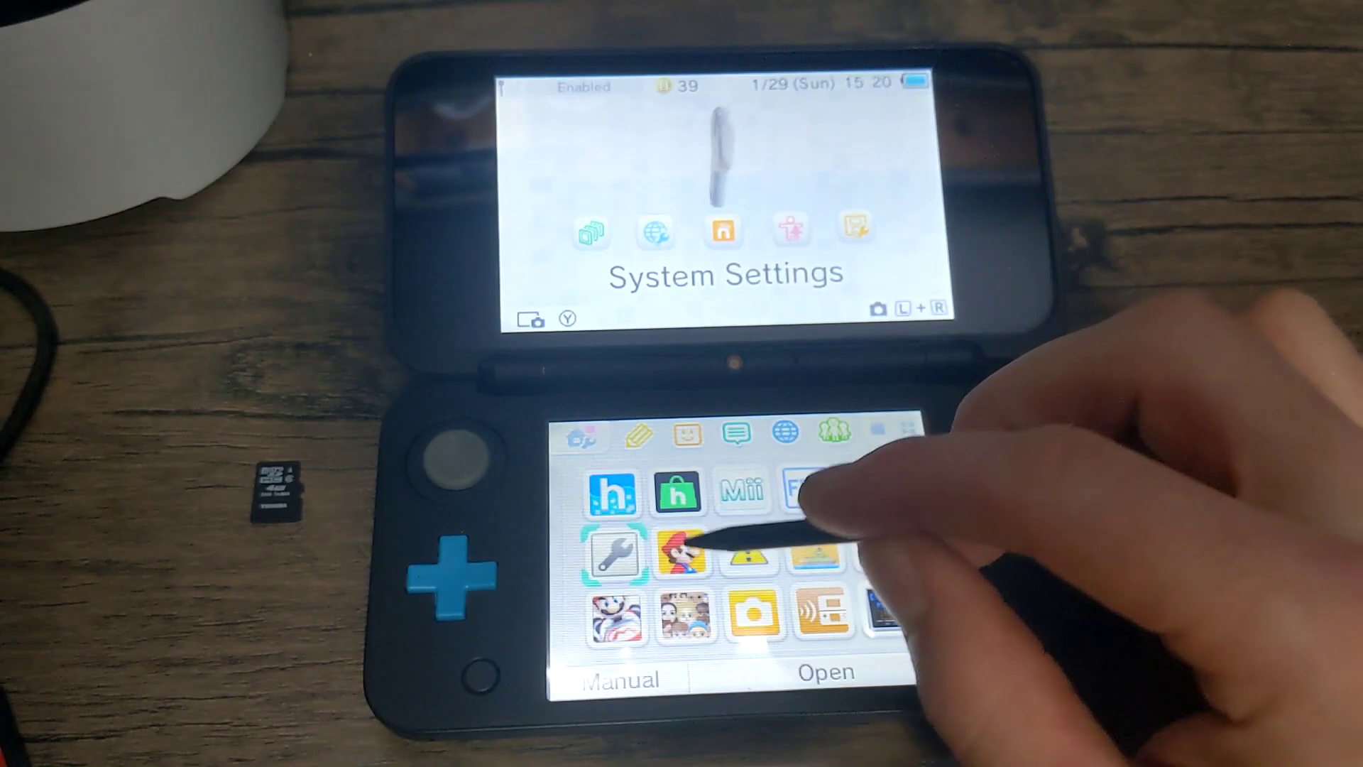
- Confirm hShop and Homebrew Launcher are on the HOME Menu, then select System Settings
{"action": "left_click", "coordinate": [678, 490]}
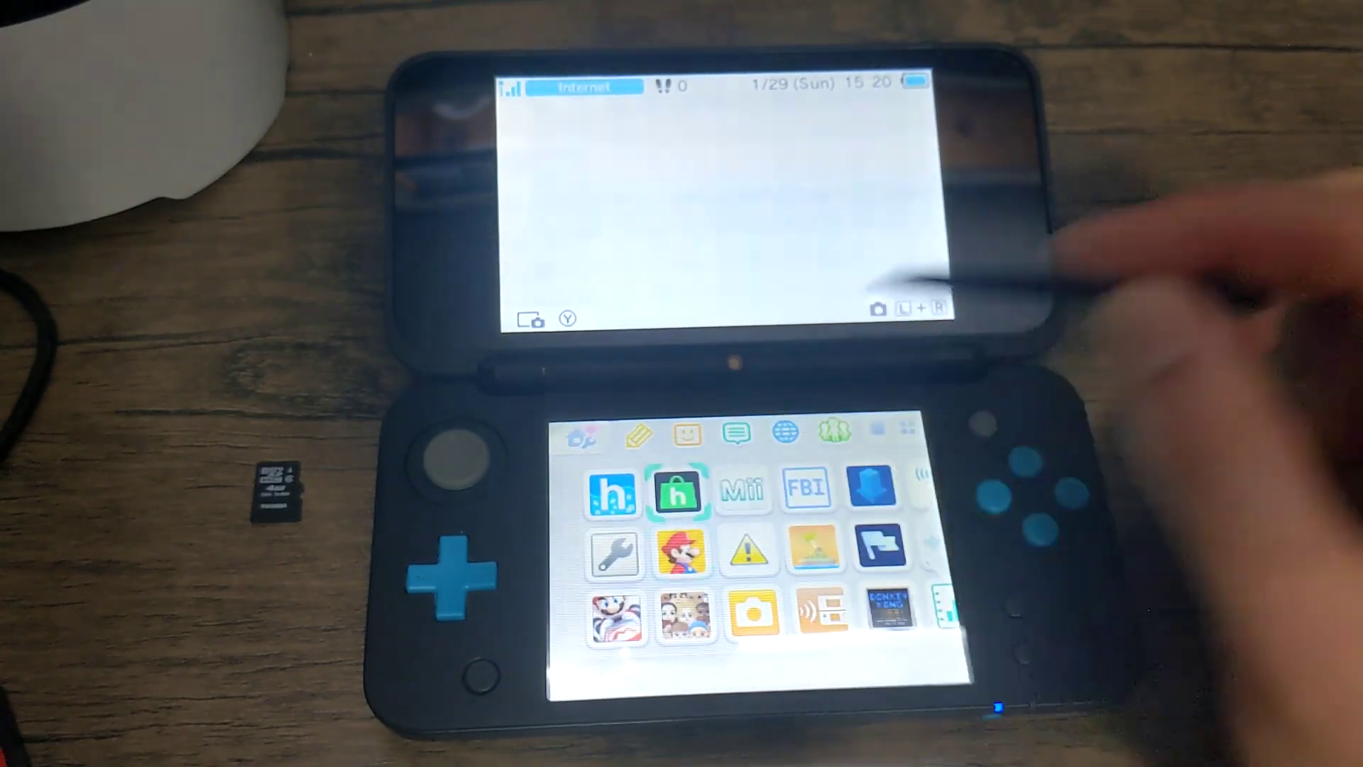
{"action": "left_click", "coordinate": [612, 490]}
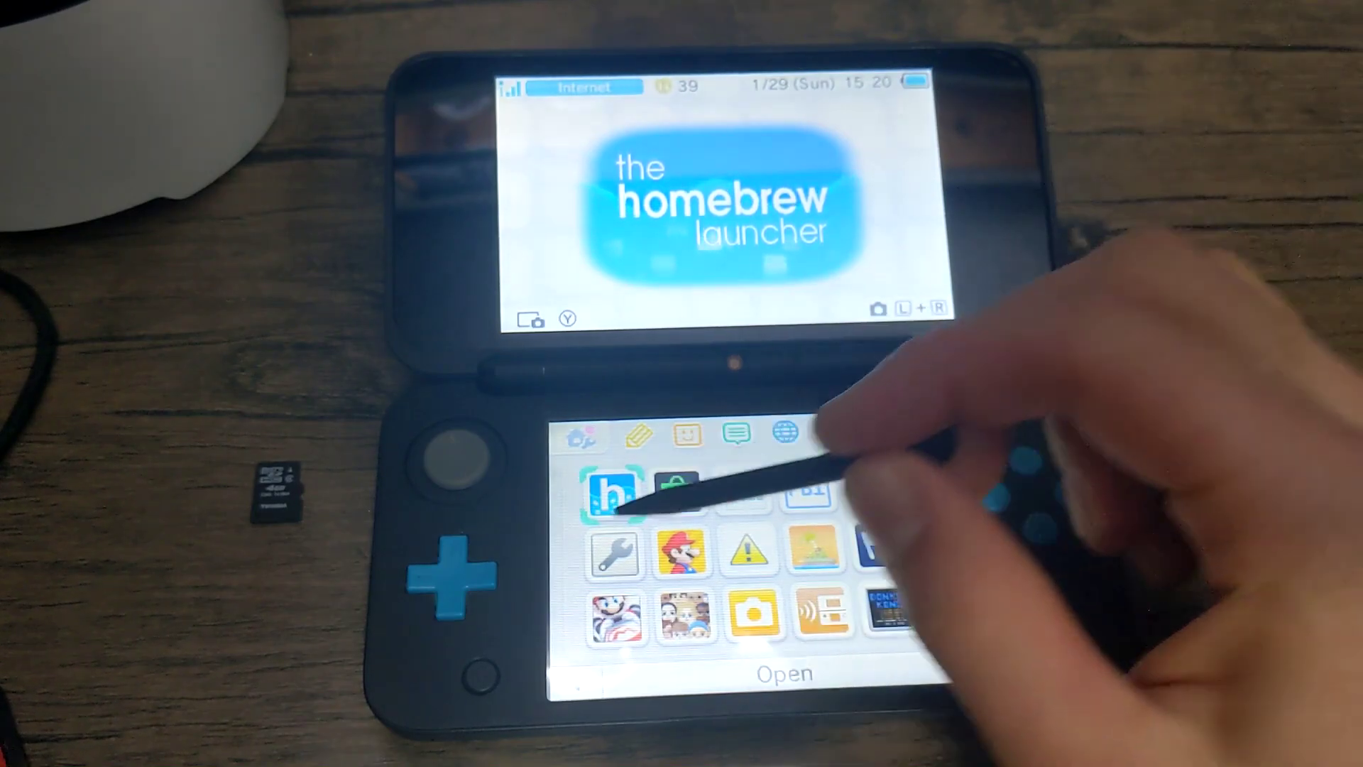
{"action": "left_click", "coordinate": [614, 552]}
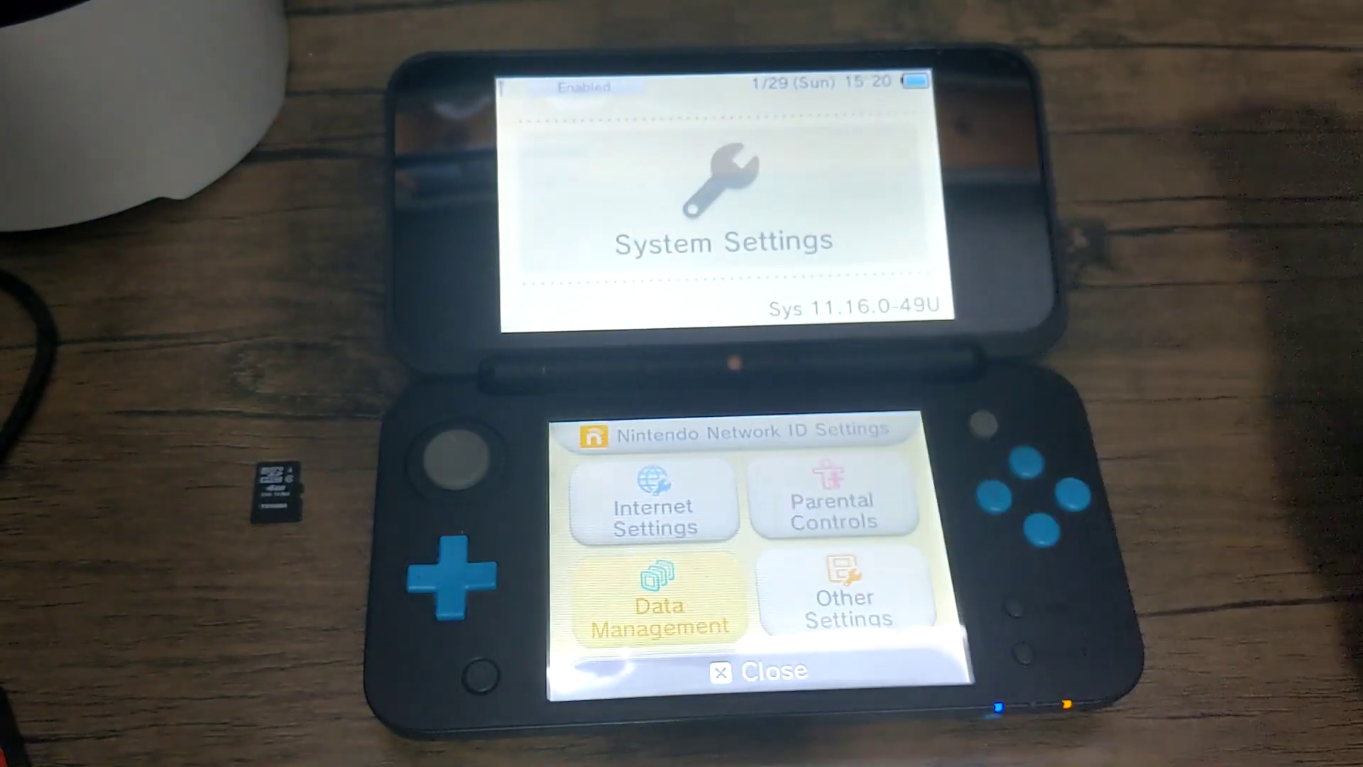
- Open Nintendo 3DS data management and view the software titles stored on the card
{"action": "left_click", "coordinate": [710, 469]}
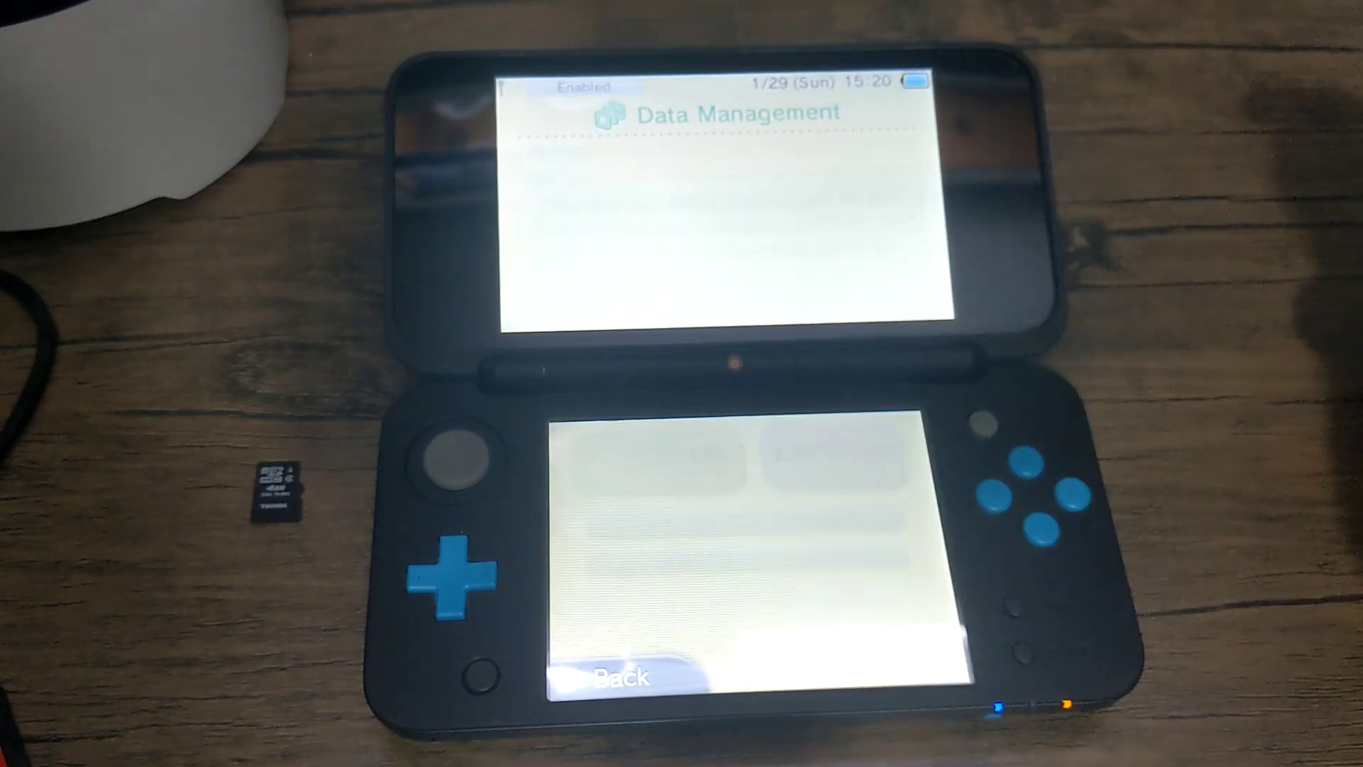
{"action": "left_click", "coordinate": [740, 474]}
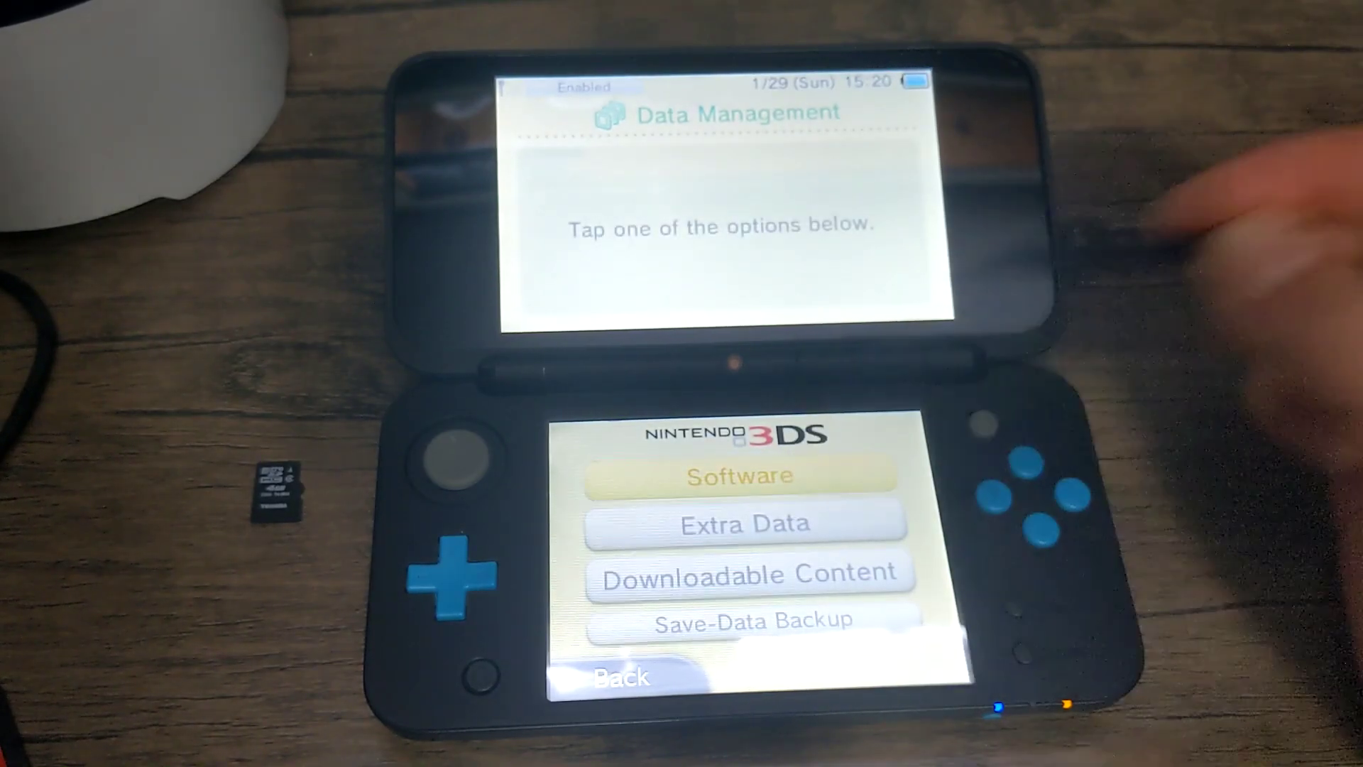